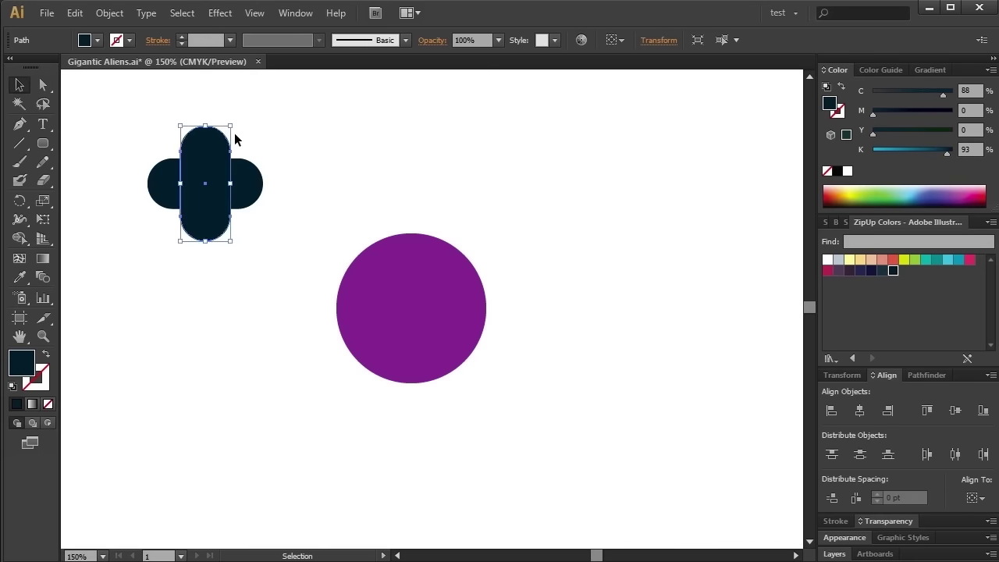
# Finish the dark T-shaped face and add a yellow-green eye.
pyautogui.moveTo(176, 98); pyautogui.dragTo(207, 212)
pyautogui.click(248, 238)
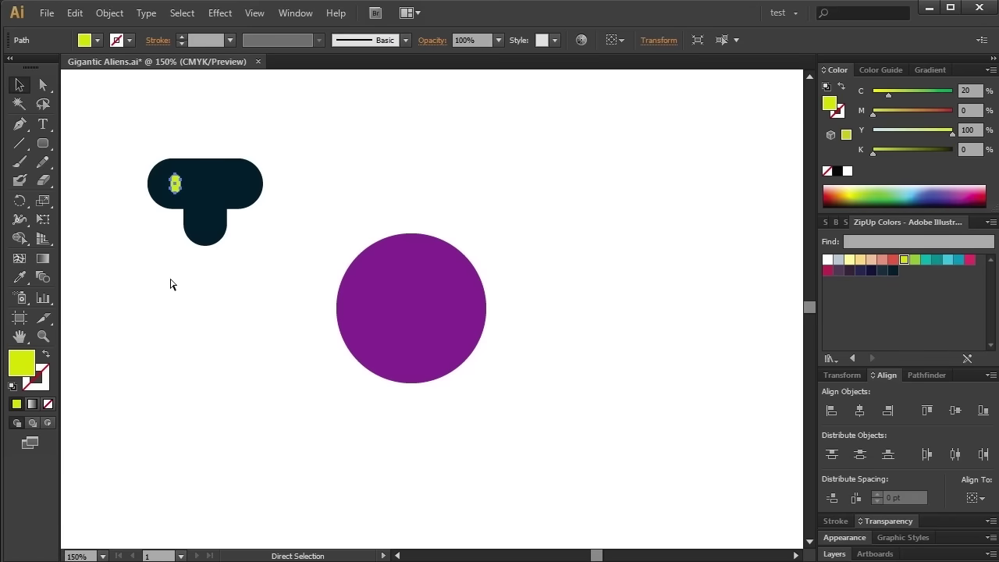
pyautogui.click(307, 277)
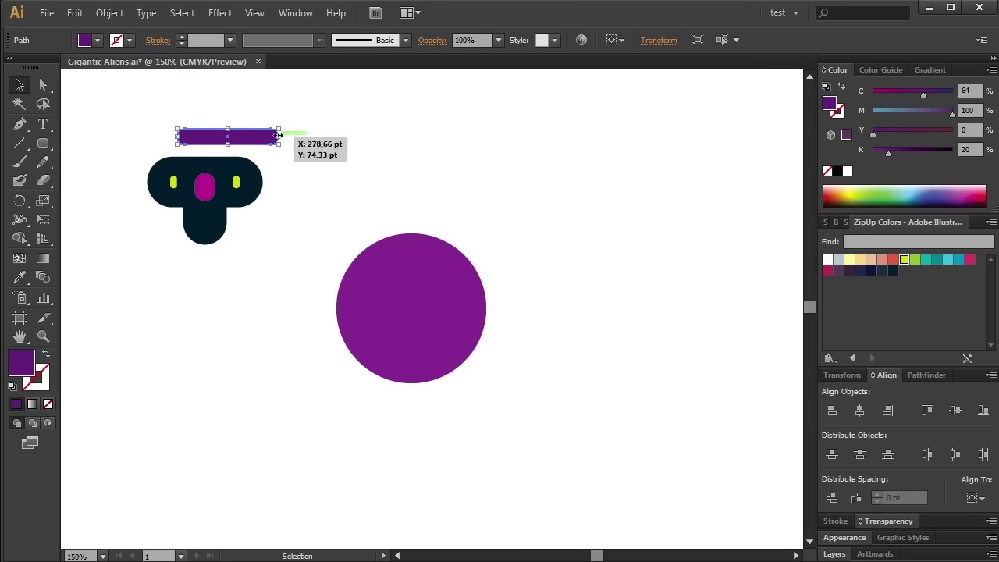
# Add a purple band atop the head, group it with the face, and move it onto the purple circle.
pyautogui.moveTo(278, 136)
pyautogui.mouseDown()
pyautogui.moveTo(290, 133)
pyautogui.moveTo(205, 156)
pyautogui.mouseUp()
pyautogui.moveTo(133, 117); pyautogui.dragTo(177, 238)
pyautogui.hotkey('ctrl', 'g')
pyautogui.moveTo(222, 187); pyautogui.dragTo(429, 311)
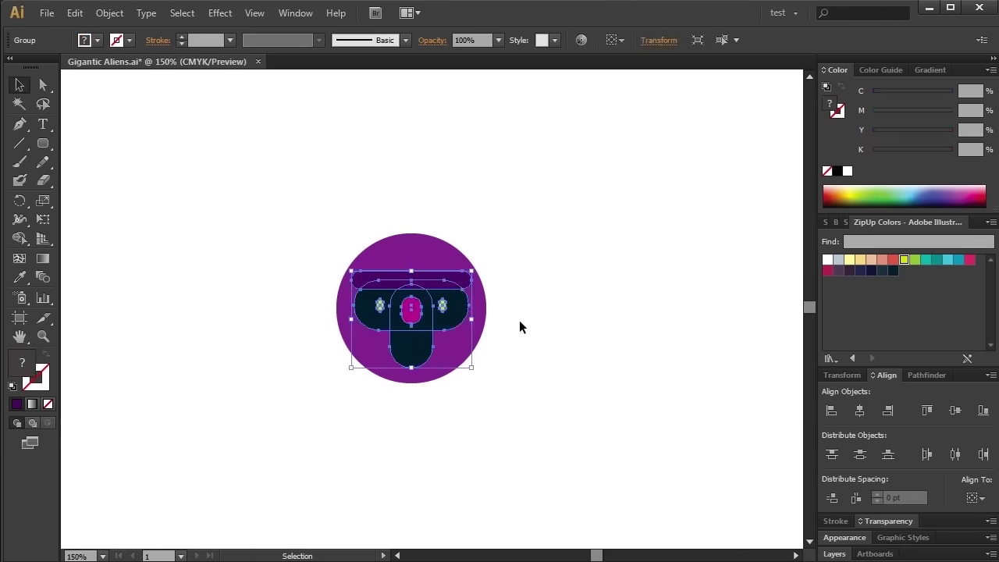
# Draw a small spot circle filled with the head's purple.
pyautogui.click(519, 320)
pyautogui.press('i')
pyautogui.moveTo(176, 211); pyautogui.dragTo(404, 251)
pyautogui.click(412, 259)
pyautogui.press('v')
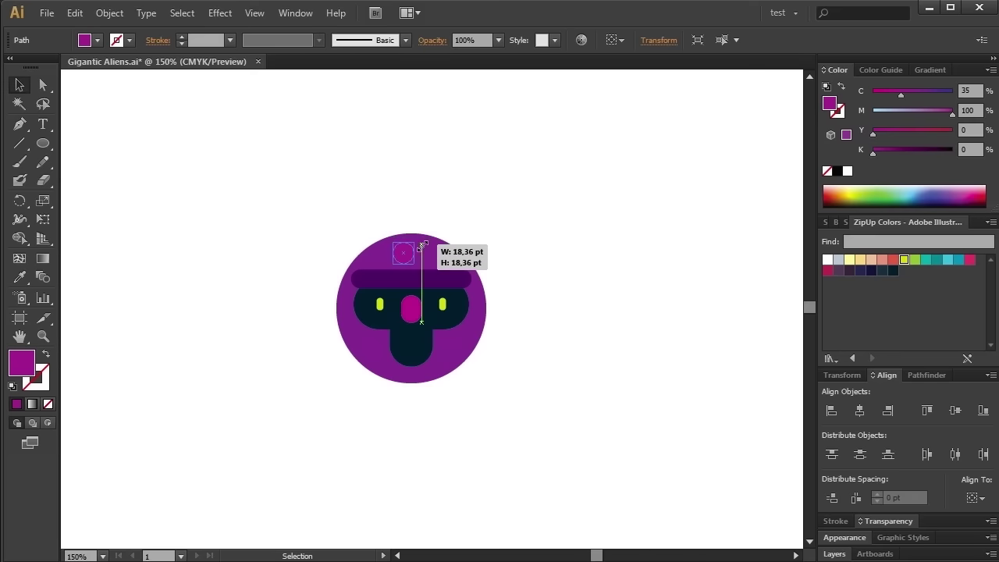
# Scatter spot copies across the head, including its lower right.
pyautogui.click(429, 258)
pyautogui.click(400, 267)
pyautogui.moveTo(393, 253)
pyautogui.mouseDown()
pyautogui.moveTo(464, 350)
pyautogui.moveTo(489, 346)
pyautogui.mouseUp()
pyautogui.click(491, 386)
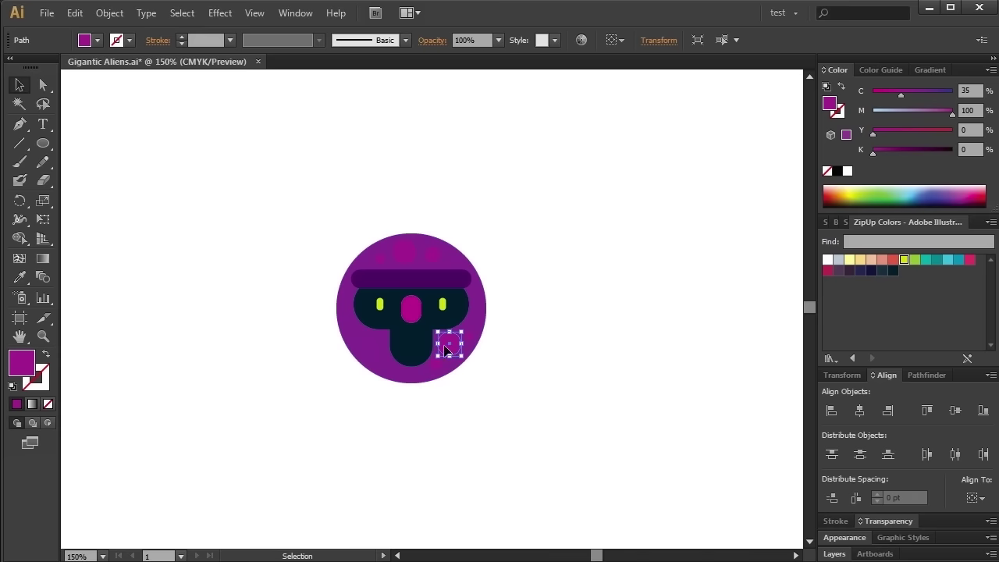
pyautogui.click(404, 387)
pyautogui.moveTo(424, 370); pyautogui.dragTo(376, 347)
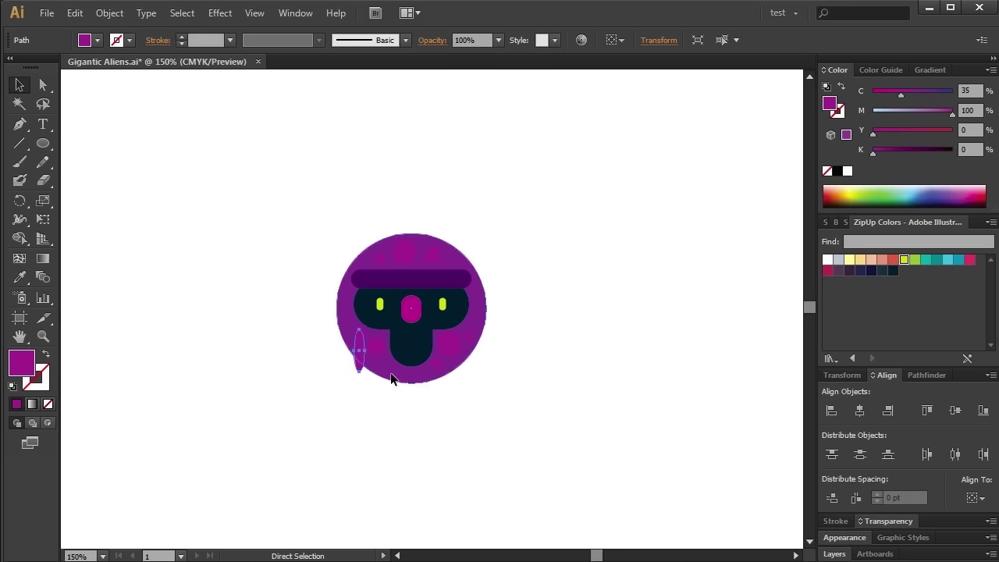
pyautogui.click(382, 376)
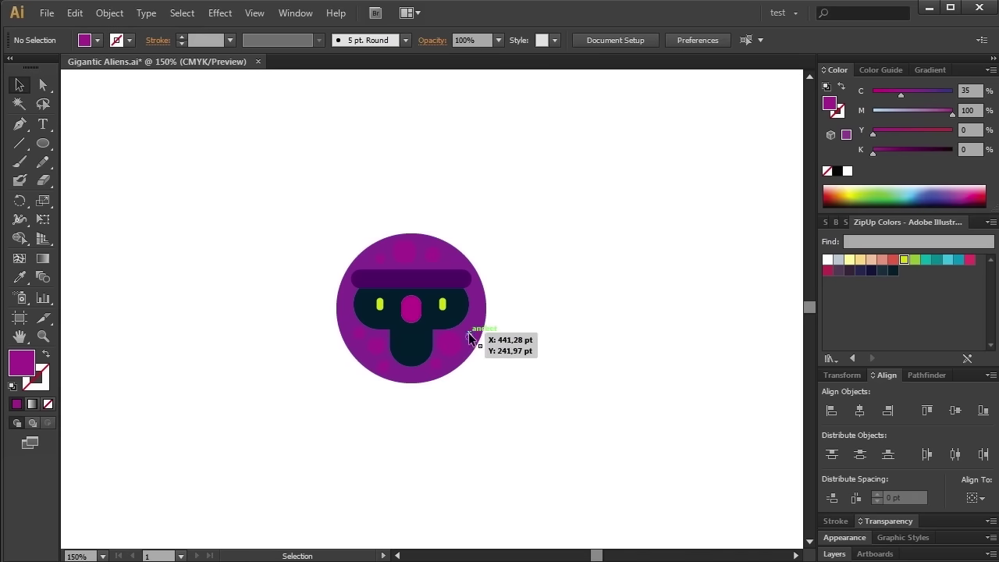
pyautogui.moveTo(346, 306); pyautogui.dragTo(480, 303)
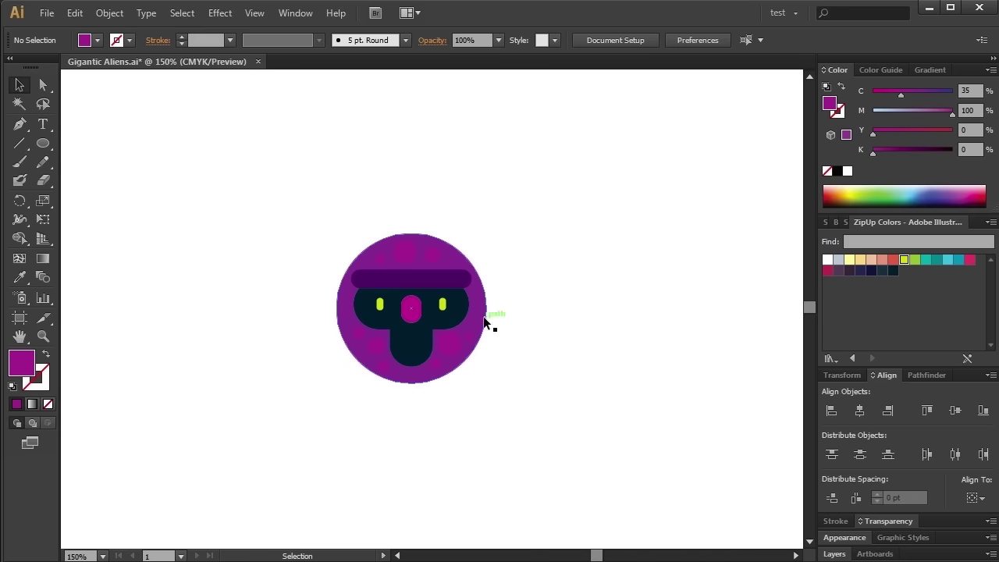
# Draw a large dark purple circle and send it behind the head.
pyautogui.press('l')
pyautogui.moveTo(414, 307); pyautogui.dragTo(562, 167)
pyautogui.rightClick(496, 222)
pyautogui.click(680, 491)
pyautogui.press('v')
pyautogui.moveTo(507, 253); pyautogui.dragTo(507, 316)
# Draw another small spot at the lower left of the body.
pyautogui.press('l')
pyautogui.moveTo(351, 383)
pyautogui.mouseDown()
pyautogui.moveTo(397, 428)
pyautogui.moveTo(470, 406)
pyautogui.moveTo(424, 447)
pyautogui.moveTo(424, 434)
pyautogui.moveTo(446, 435)
pyautogui.mouseUp()
pyautogui.press('v')
# Add more spot copies along the body's bottom, upper left and upper right.
pyautogui.hotkey('ctrl', 'shift', 'a')
pyautogui.press('a')
pyautogui.click(346, 410)
pyautogui.hotkey('ctrl', 'shift', 'a')
pyautogui.press('v')
pyautogui.moveTo(342, 386)
pyautogui.mouseDown()
pyautogui.moveTo(322, 379)
pyautogui.moveTo(487, 379)
pyautogui.mouseUp()
pyautogui.hotkey('ctrl', 'shift', 'a')
pyautogui.hotkey('ctrl', 'shift', 'a')
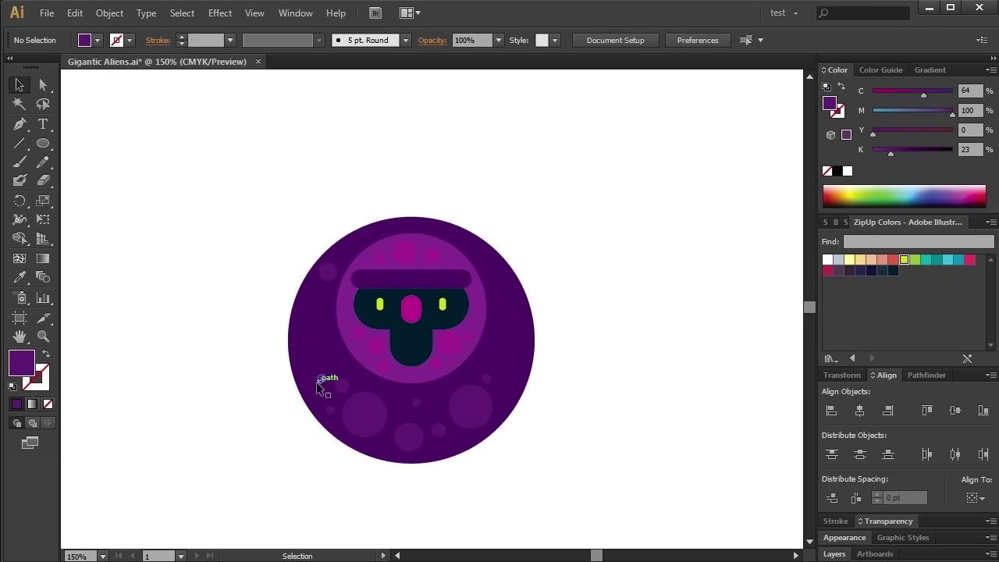
pyautogui.moveTo(416, 402); pyautogui.dragTo(342, 251)
# Darken the big background body circle.
pyautogui.hotkey('ctrl', 'shift', 'a')
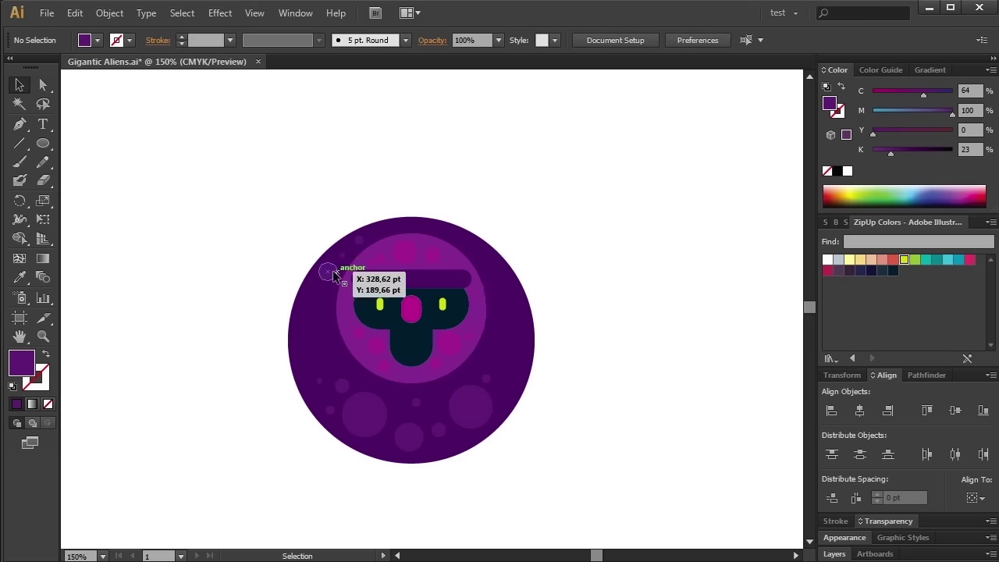
pyautogui.moveTo(483, 259); pyautogui.dragTo(457, 234)
pyautogui.moveTo(354, 263); pyautogui.dragTo(509, 283)
pyautogui.hotkey('ctrl', 'a')
pyautogui.hotkey('ctrl', 'shift', 'a')
pyautogui.click(537, 305)
pyautogui.moveTo(890, 151); pyautogui.dragTo(914, 152)
pyautogui.hotkey('ctrl', 'shift', 'a')
# Draw a near-black rounded-rectangle pill and tilt it against the body's upper left.
pyautogui.moveTo(188, 250); pyautogui.dragTo(188, 250)
pyautogui.moveTo(264, 310); pyautogui.dragTo(279, 293)
pyautogui.press('i')
pyautogui.moveTo(914, 153); pyautogui.dragTo(940, 154)
pyautogui.moveTo(286, 294)
pyautogui.mouseDown()
pyautogui.moveTo(374, 179)
pyautogui.moveTo(352, 156)
pyautogui.moveTo(312, 212)
pyautogui.moveTo(301, 210)
pyautogui.mouseUp()
pyautogui.rightClick(301, 209)
# Send the dark pill behind the body and add a purple copy as the left arm.
pyautogui.click(507, 484)
pyautogui.moveTo(331, 179); pyautogui.dragTo(230, 238)
pyautogui.click(337, 263)
pyautogui.press('v')
pyautogui.rightClick(187, 211)
pyautogui.click(602, 491)
# Add small purple circle spots onto the purple arm.
pyautogui.click(43, 144)
pyautogui.press('l')
pyautogui.moveTo(119, 324); pyautogui.dragTo(175, 381)
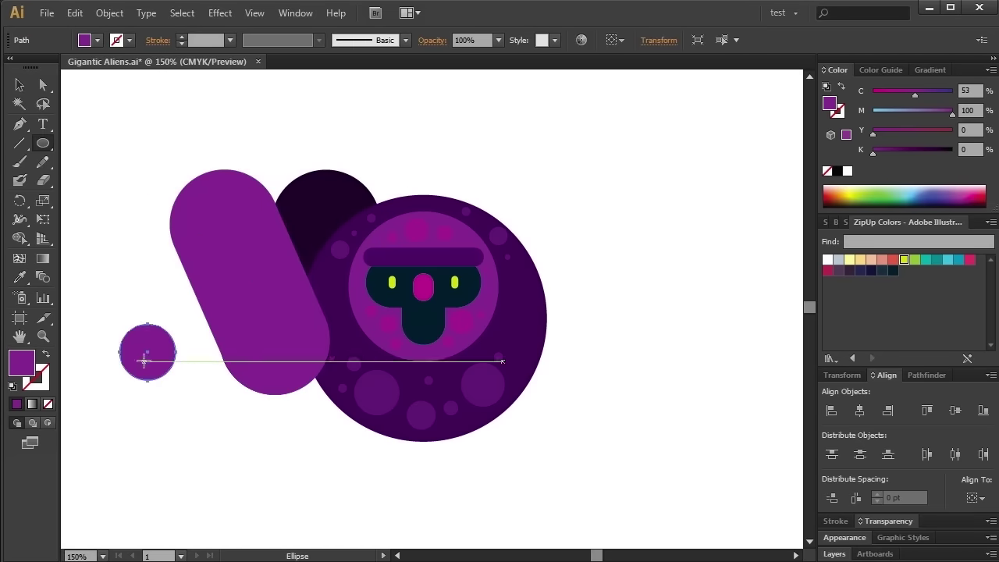
pyautogui.moveTo(152, 341); pyautogui.dragTo(295, 367)
pyautogui.moveTo(283, 285); pyautogui.dragTo(285, 293)
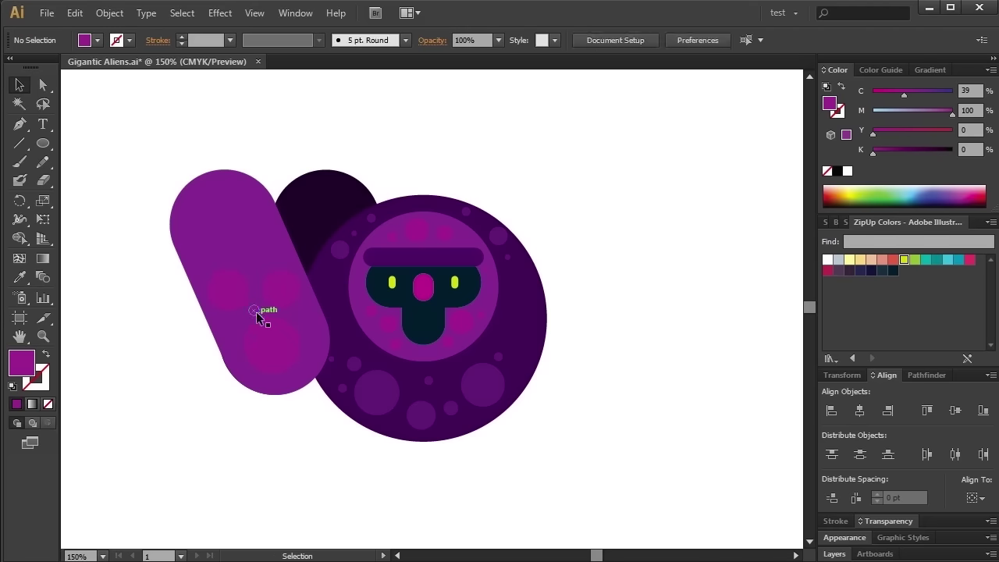
# Build a pink rounded-rectangle hand and rotate it onto the arm top.
pyautogui.moveTo(43, 143); pyautogui.dragTo(84, 143)
pyautogui.moveTo(98, 126)
pyautogui.mouseDown()
pyautogui.moveTo(160, 158)
pyautogui.moveTo(194, 103)
pyautogui.mouseUp()
pyautogui.press('a')
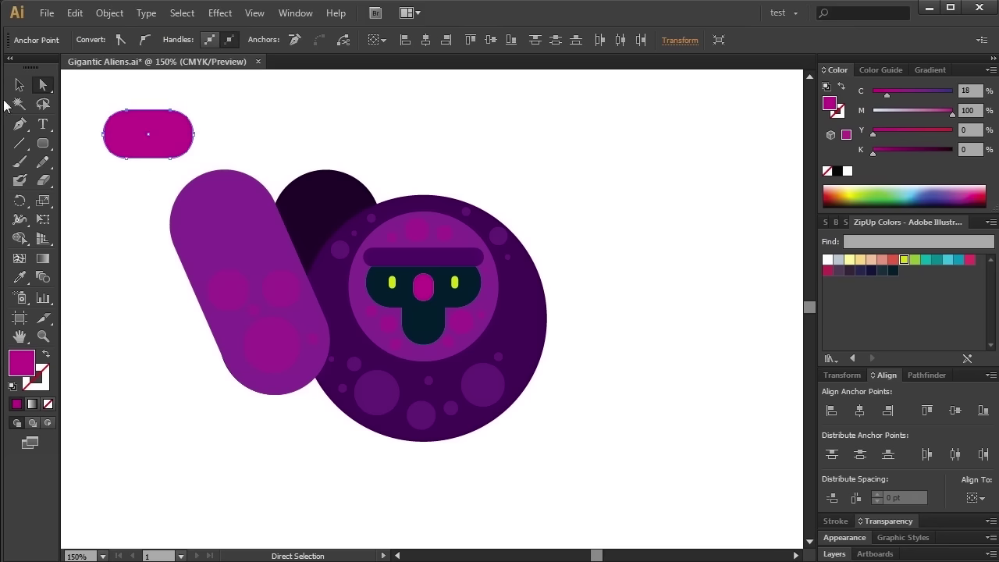
pyautogui.click(19, 85)
pyautogui.moveTo(148, 134); pyautogui.dragTo(143, 125)
pyautogui.moveTo(163, 170)
pyautogui.mouseDown()
pyautogui.moveTo(178, 164)
pyautogui.moveTo(127, 216)
pyautogui.moveTo(121, 184)
pyautogui.mouseUp()
pyautogui.press('a')
pyautogui.moveTo(207, 124)
pyautogui.mouseDown()
pyautogui.moveTo(212, 251)
pyautogui.moveTo(275, 249)
pyautogui.moveTo(206, 205)
pyautogui.mouseUp()
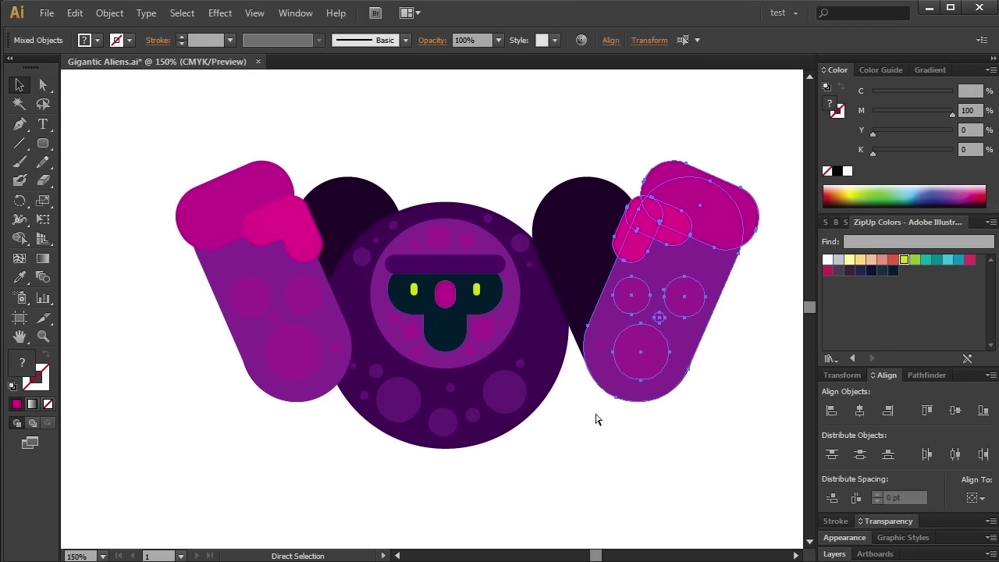
# Position the mirrored right arm and its dark pill behind the body.
pyautogui.moveTo(717, 99); pyautogui.dragTo(379, 311)
pyautogui.moveTo(495, 272); pyautogui.dragTo(575, 286)
pyautogui.click(673, 422)
pyautogui.click(594, 366)
pyautogui.moveTo(581, 344); pyautogui.dragTo(528, 303)
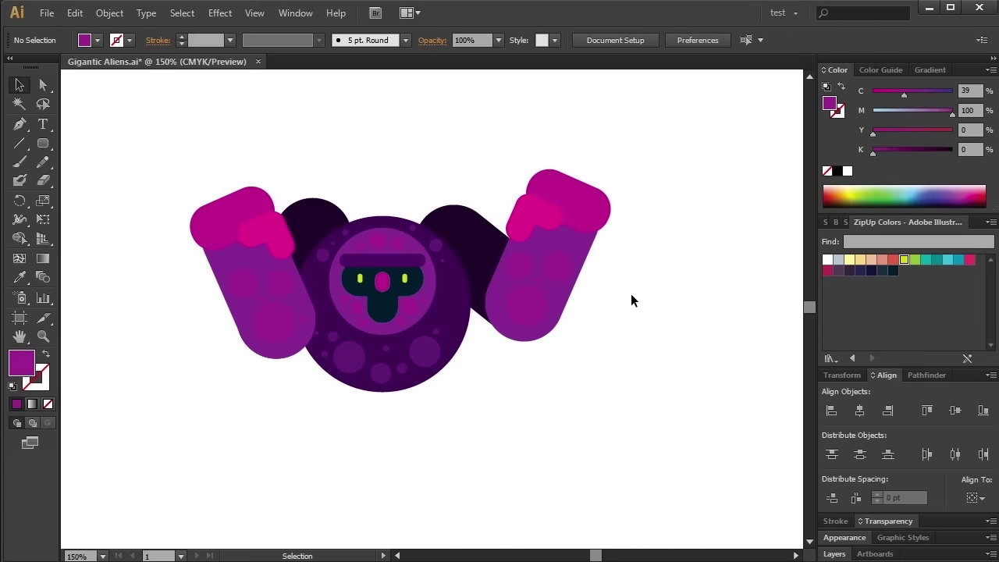
pyautogui.click(573, 299)
# Turn a stroked circle's half into a curved leg with Outline Stroke.
pyautogui.click(43, 143)
pyautogui.moveTo(122, 406); pyautogui.dragTo(207, 490)
pyautogui.hotkey('shift', 'x')
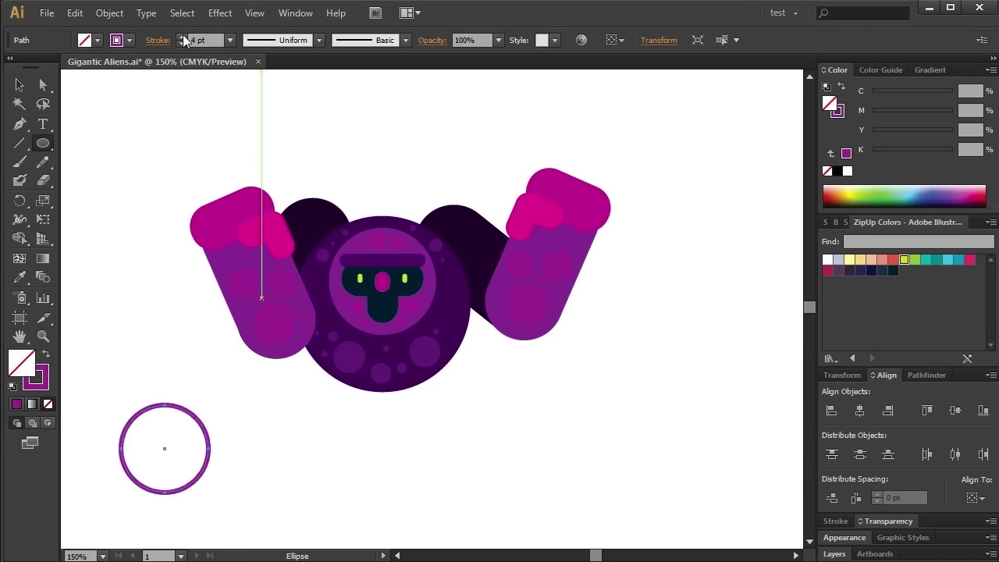
pyautogui.press('a')
pyautogui.click(207, 449)
pyautogui.press('Delete')
pyautogui.click(110, 12)
pyautogui.click(374, 371)
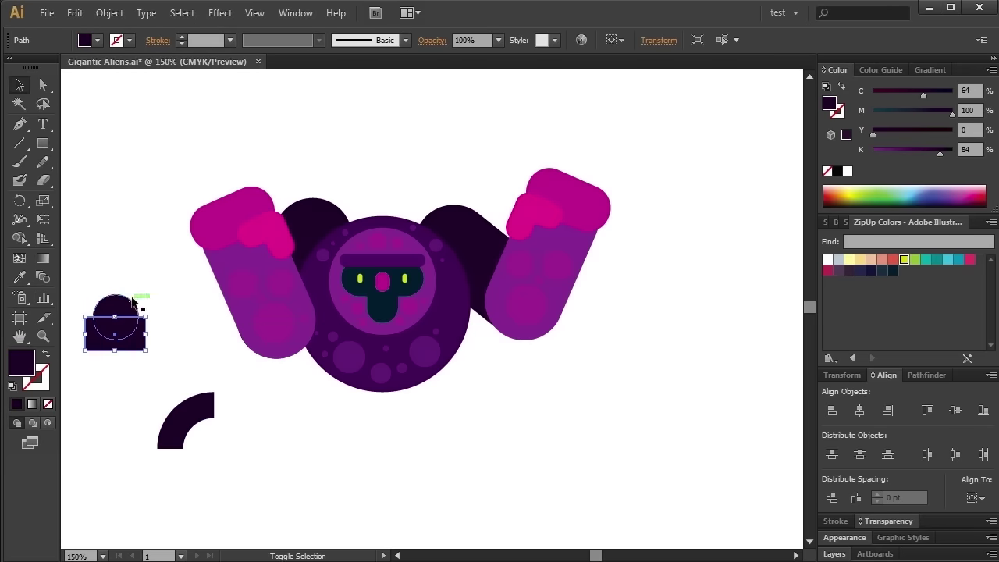
# Cut a magenta half-circle foot with Minus Front and group it with the leg.
pyautogui.click(926, 374)
pyautogui.click(858, 459)
pyautogui.press('v')
pyautogui.moveTo(122, 317)
pyautogui.mouseDown()
pyautogui.moveTo(168, 442)
pyautogui.moveTo(223, 387)
pyautogui.mouseUp()
pyautogui.hotkey('ctrl', 'g')
# Place the leg under the body, reflect a copy, and scale up the monster.
pyautogui.rightClick(312, 390)
pyautogui.moveTo(176, 437)
pyautogui.mouseDown()
pyautogui.moveTo(320, 394)
pyautogui.moveTo(484, 405)
pyautogui.mouseUp()
pyautogui.click(316, 405)
pyautogui.click(316, 397)
pyautogui.rightClick(334, 397)
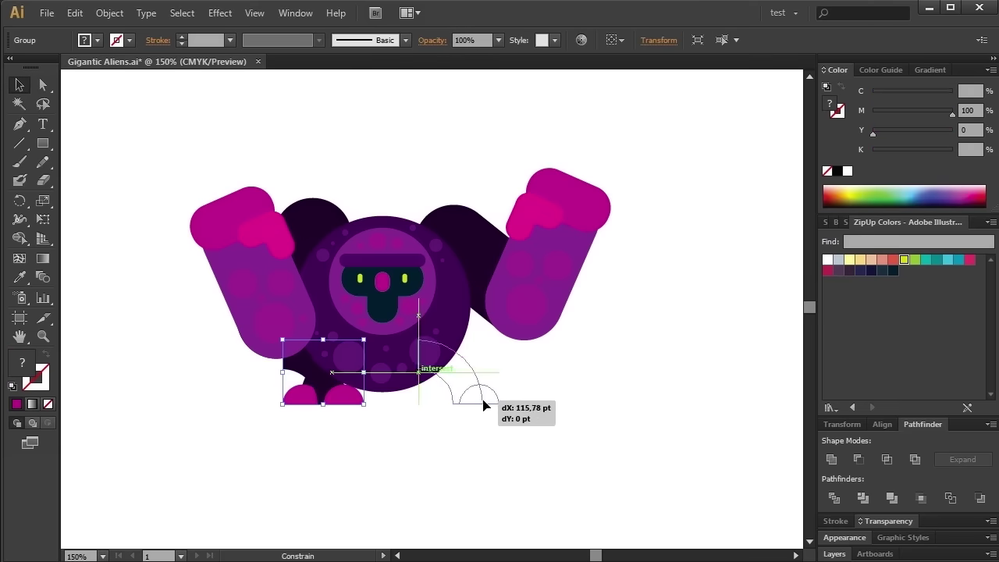
pyautogui.click(413, 471)
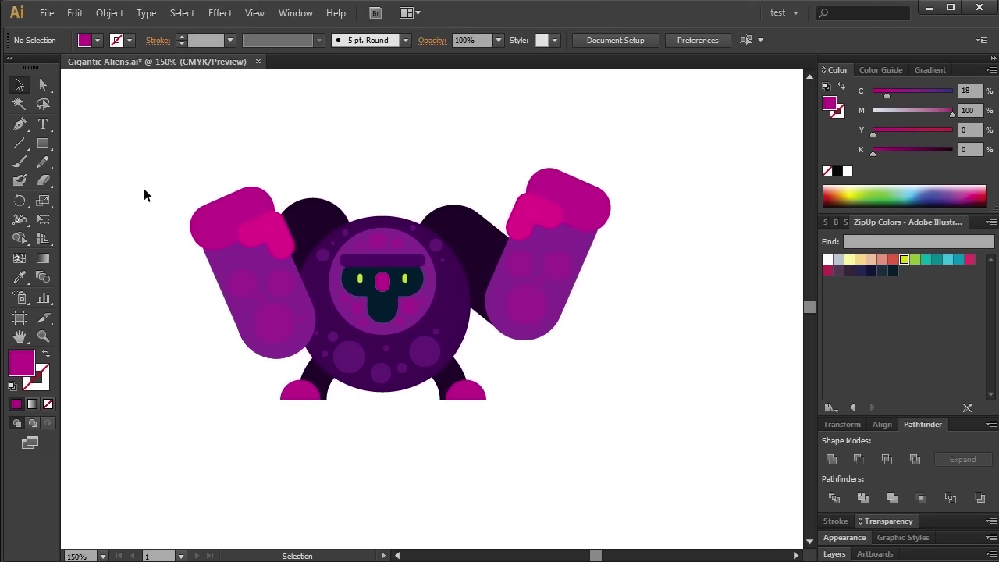
pyautogui.moveTo(144, 196); pyautogui.dragTo(640, 258)
# Draw a light-teal orb with a small inner circle and send it behind the body.
pyautogui.click(43, 143)
pyautogui.moveTo(201, 149); pyautogui.dragTo(301, 250)
pyautogui.click(925, 259)
pyautogui.press('v')
pyautogui.moveTo(246, 189); pyautogui.dragTo(258, 141)
pyautogui.moveTo(945, 95); pyautogui.dragTo(925, 94)
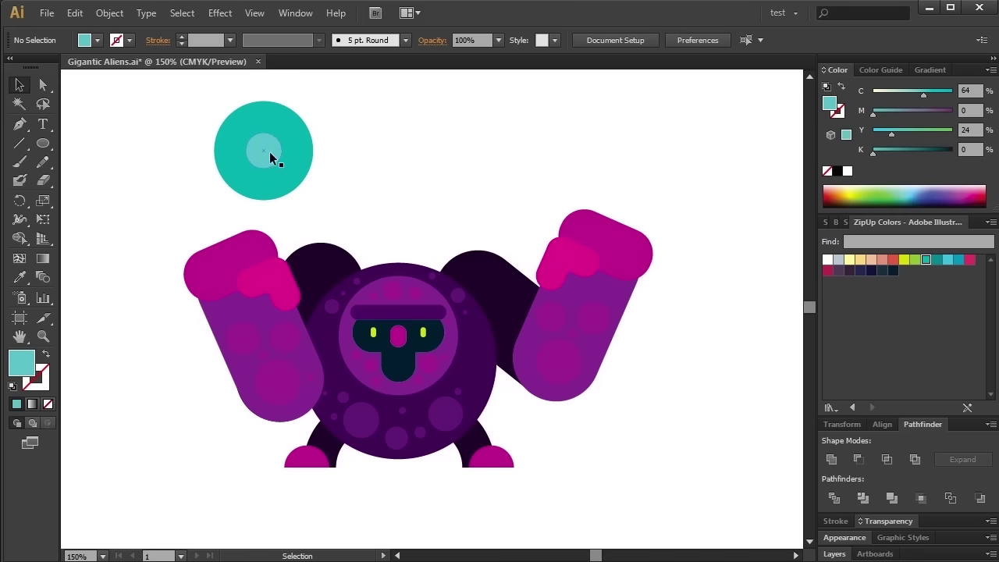
pyautogui.moveTo(258, 178); pyautogui.dragTo(258, 178)
pyautogui.moveTo(241, 171)
pyautogui.mouseDown()
pyautogui.moveTo(241, 143)
pyautogui.moveTo(276, 156)
pyautogui.moveTo(322, 226)
pyautogui.mouseUp()
pyautogui.rightClick(348, 207)
pyautogui.moveTo(389, 340)
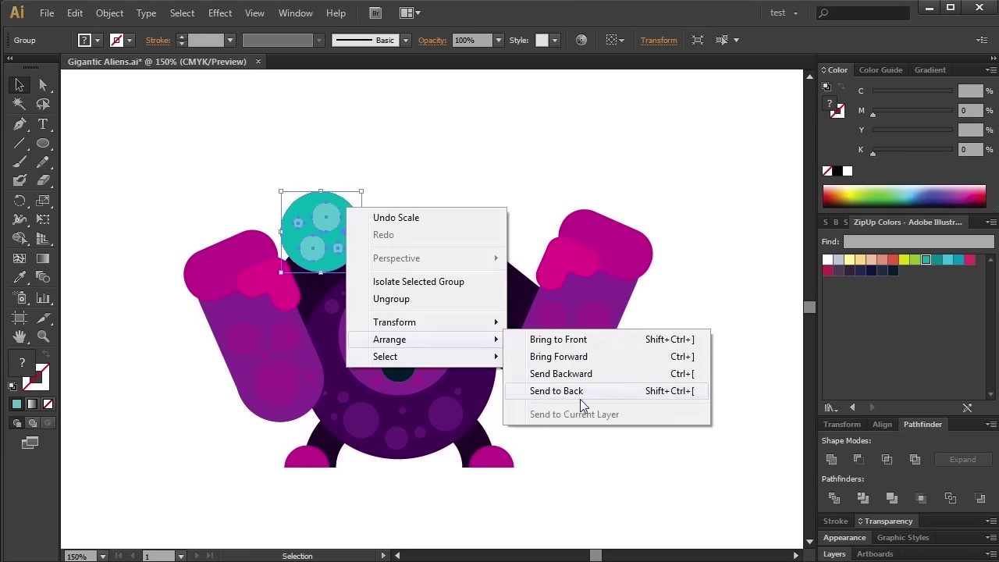
pyautogui.click(580, 391)
pyautogui.click(416, 212)
# Draw a teal eye with a navy pupil and centre a lime bar inside it.
pyautogui.press('l')
pyautogui.moveTo(421, 115); pyautogui.dragTo(507, 201)
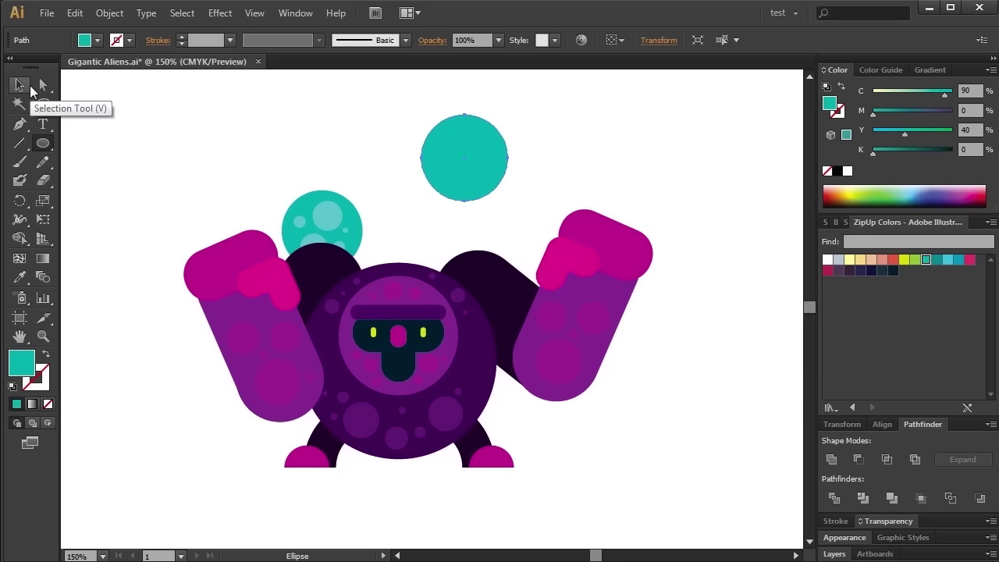
pyautogui.moveTo(504, 130); pyautogui.dragTo(504, 131)
pyautogui.click(904, 259)
pyautogui.moveTo(125, 153); pyautogui.dragTo(463, 158)
pyautogui.keyDown('shift'); pyautogui.click(492, 133); pyautogui.keyUp('shift')
pyautogui.click(886, 375)
pyautogui.click(859, 410)
# Add a light-teal bubble at the eye's upper left using the sampled colour.
pyautogui.press('i')
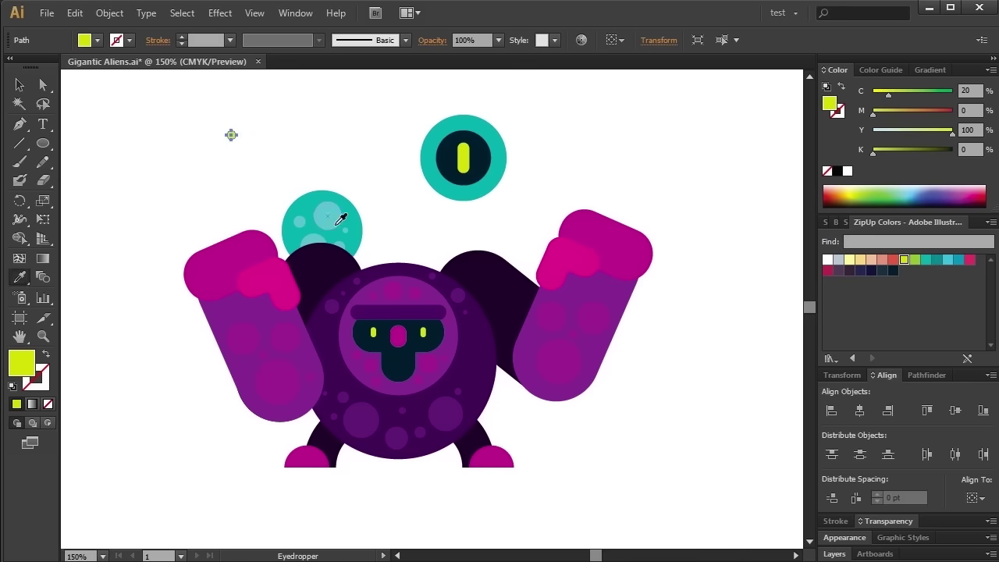
pyautogui.click(336, 224)
pyautogui.press('v')
pyautogui.moveTo(343, 230); pyautogui.dragTo(458, 190)
pyautogui.click(459, 231)
pyautogui.moveTo(486, 129); pyautogui.dragTo(444, 127)
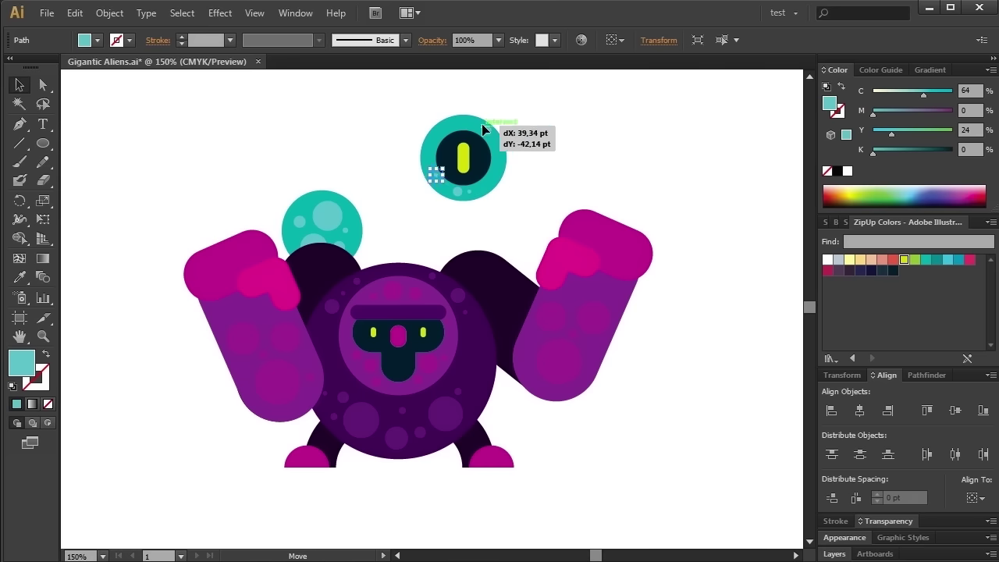
pyautogui.click(363, 151)
# Draw a new teal circle at upper left and swap its fill to an outline.
pyautogui.press('l')
pyautogui.moveTo(119, 132); pyautogui.dragTo(179, 192)
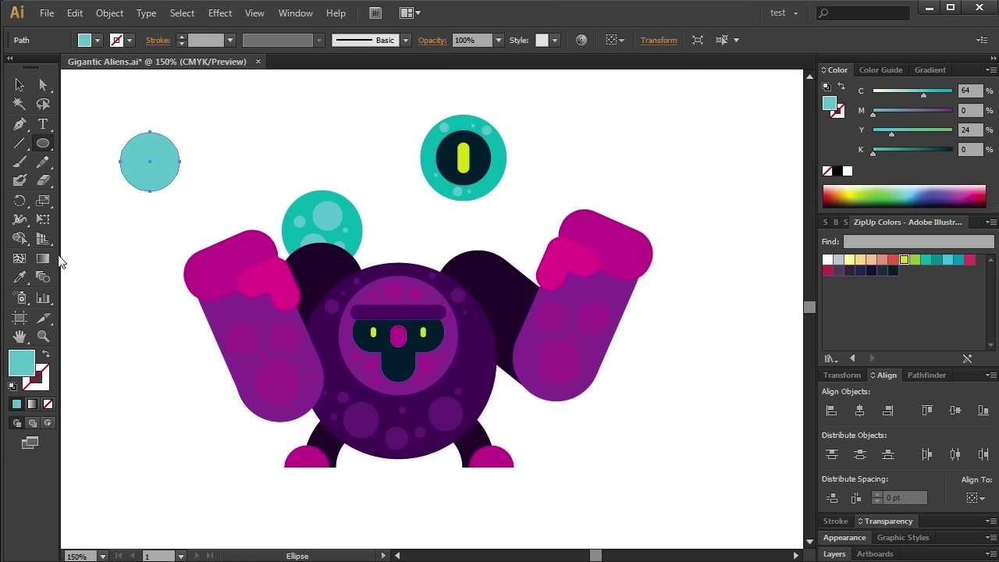
pyautogui.hotkey('shift', 'x')
# Expand the stroked circle into a dark-teal arc stalk and send it behind the teal rider.
pyautogui.press('z')
pyautogui.click(109, 13)
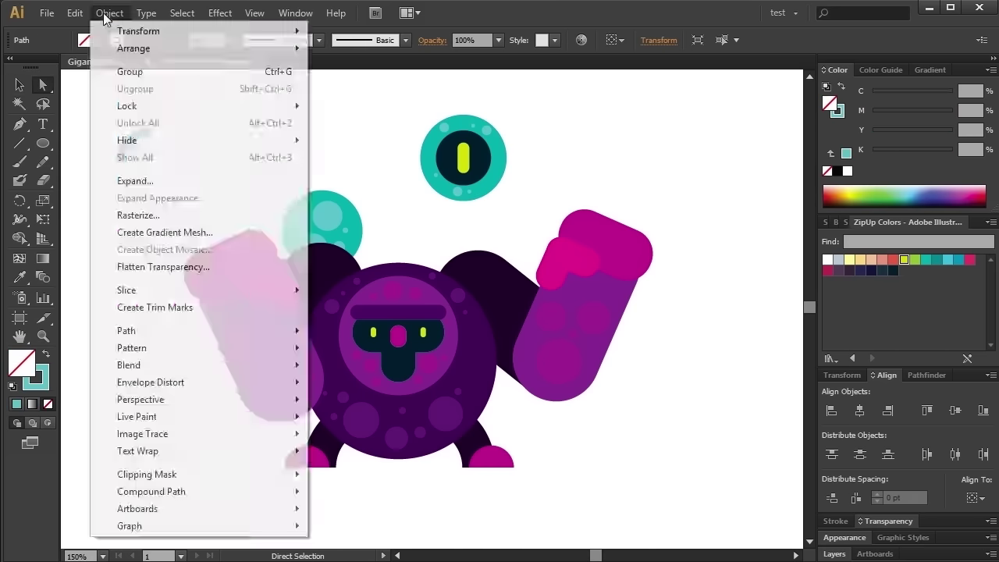
pyautogui.click(935, 260)
pyautogui.moveTo(154, 126); pyautogui.dragTo(359, 153)
pyautogui.rightClick(328, 167)
pyautogui.click(585, 452)
# Shrink the teal eye and set the eye group on the stalk's tip.
pyautogui.click(484, 187)
pyautogui.moveTo(506, 115)
pyautogui.mouseDown()
pyautogui.moveTo(499, 137)
pyautogui.moveTo(458, 160)
pyautogui.mouseUp()
pyautogui.click(453, 158)
pyautogui.moveTo(441, 119); pyautogui.dragTo(328, 183)
pyautogui.moveTo(373, 156); pyautogui.dragTo(379, 159)
# Draw a light-teal rounded-rectangle pill with two spots and place it on the monster's head.
pyautogui.click(43, 142)
pyautogui.moveTo(130, 140); pyautogui.dragTo(155, 190)
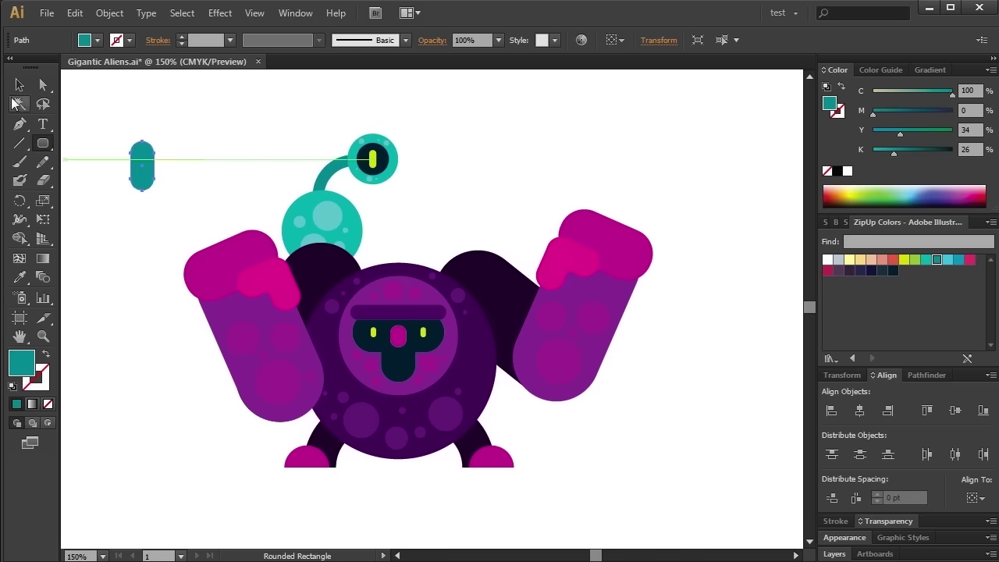
pyautogui.press('i')
pyautogui.click(328, 215)
pyautogui.moveTo(43, 143); pyautogui.dragTo(111, 179)
pyautogui.moveTo(201, 130)
pyautogui.mouseDown()
pyautogui.moveTo(225, 155)
pyautogui.moveTo(141, 159)
pyautogui.moveTo(147, 207)
pyautogui.moveTo(227, 156)
pyautogui.moveTo(145, 175)
pyautogui.mouseUp()
pyautogui.keyDown('shift'); pyautogui.click(156, 195); pyautogui.keyUp('shift')
pyautogui.moveTo(167, 223)
pyautogui.mouseDown()
pyautogui.moveTo(143, 221)
pyautogui.moveTo(381, 247)
pyautogui.mouseUp()
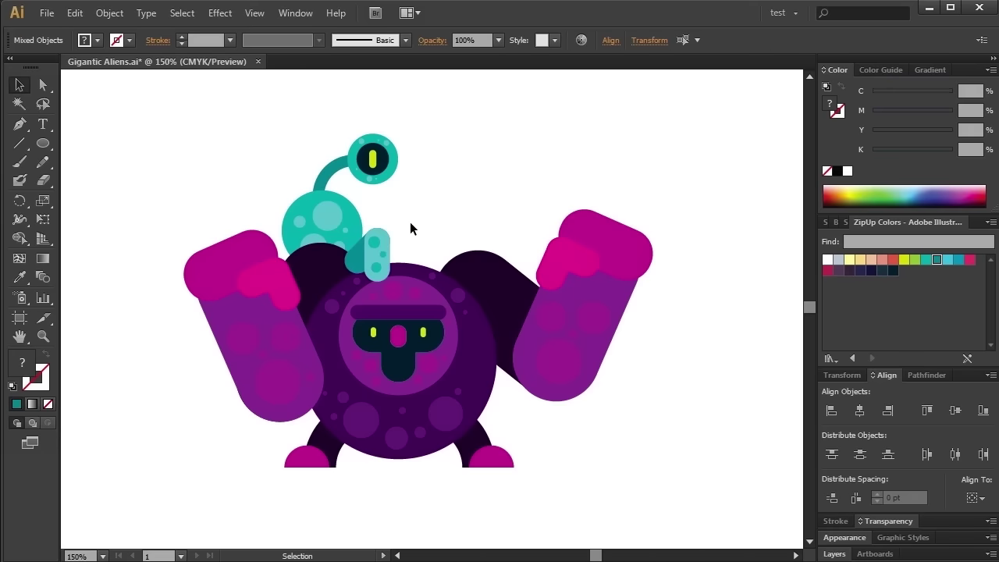
pyautogui.click(430, 217)
# Mirror the spotted pill and copy it left as an arm behind the teal body.
pyautogui.click(378, 247)
pyautogui.click(410, 235)
pyautogui.rightClick(397, 248)
pyautogui.click(578, 364)
pyautogui.moveTo(378, 247); pyautogui.dragTo(273, 248)
pyautogui.rightClick(289, 254)
pyautogui.click(492, 528)
pyautogui.click(232, 248)
pyautogui.rightClick(236, 246)
pyautogui.click(269, 234)
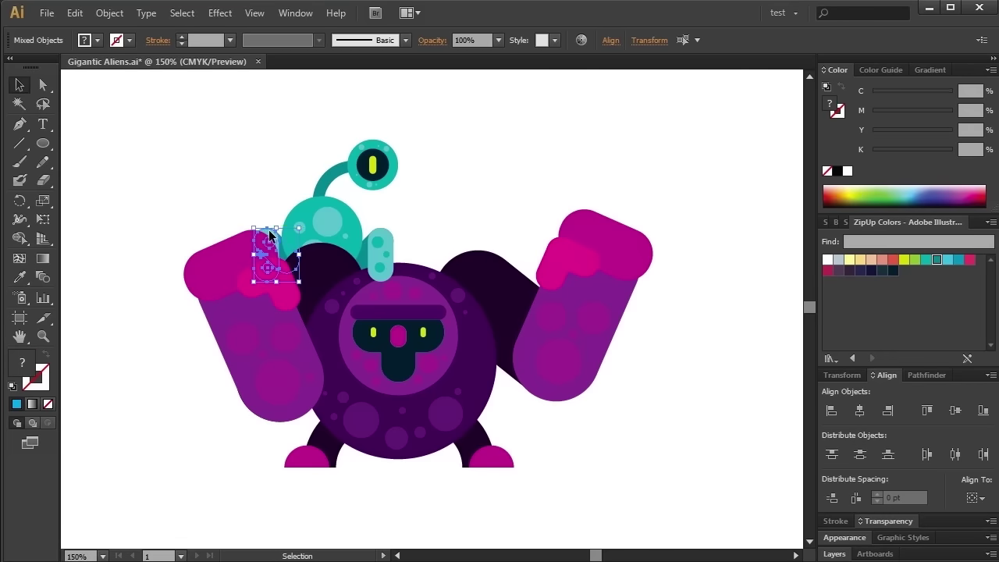
pyautogui.click(93, 189)
# Copy the pill upward, group it with a dark-teal shoulder piece, and reflect it upright.
pyautogui.moveTo(380, 250)
pyautogui.mouseDown()
pyautogui.moveTo(446, 165)
pyautogui.moveTo(511, 184)
pyautogui.mouseUp()
pyautogui.click(448, 167)
pyautogui.moveTo(453, 169)
pyautogui.mouseDown()
pyautogui.moveTo(492, 197)
pyautogui.moveTo(482, 212)
pyautogui.moveTo(370, 215)
pyautogui.moveTo(232, 160)
pyautogui.moveTo(290, 182)
pyautogui.moveTo(281, 187)
pyautogui.moveTo(291, 192)
pyautogui.mouseUp()
pyautogui.hotkey('ctrl', 'g')
pyautogui.rightClick(235, 164)
pyautogui.click(817, 413)
pyautogui.click(390, 202)
pyautogui.click(283, 179)
pyautogui.hotkey('ctrl', 'shift', 'a')
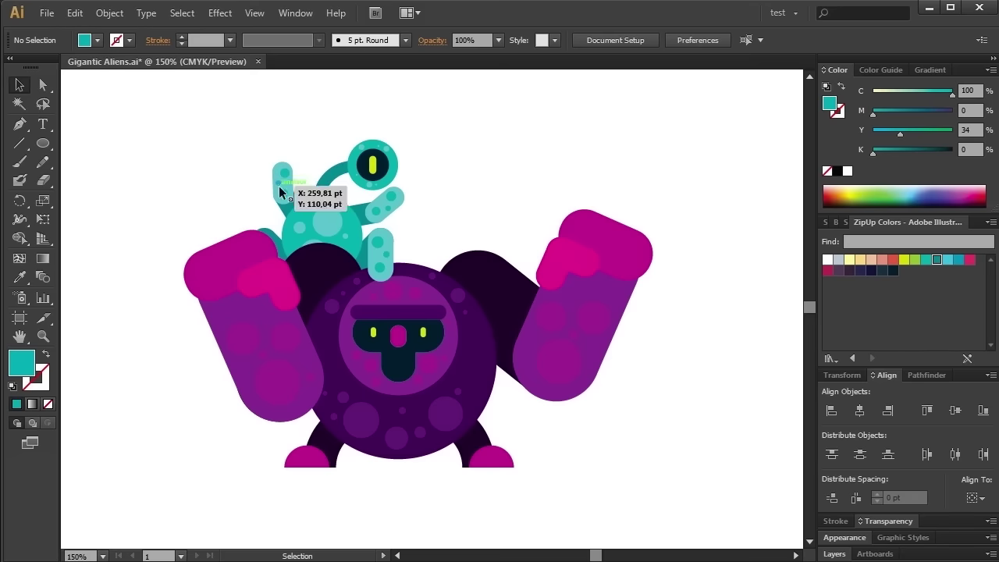
# Select the eye, stalk and stalk parts and scale the eye stalk smaller.
pyautogui.click(393, 148)
pyautogui.click(394, 199)
pyautogui.click(542, 152)
pyautogui.click(398, 142)
pyautogui.moveTo(402, 138); pyautogui.dragTo(390, 148)
pyautogui.hotkey('ctrl', 'shift', 'a')
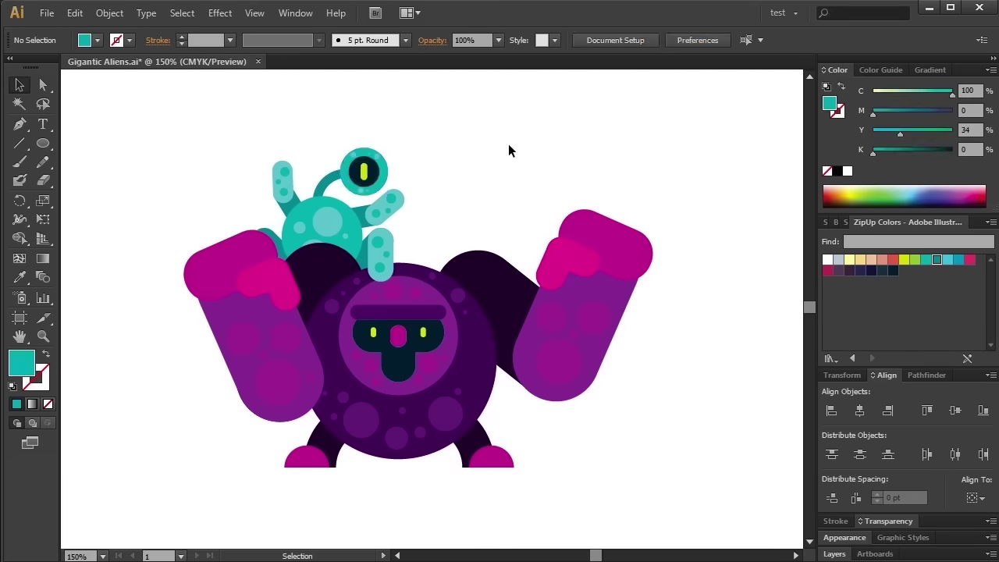
# Draw a tall orange pill in the empty space right of the monster.
pyautogui.hotkey('ctrl', 'a')
pyautogui.moveTo(468, 290); pyautogui.dragTo(399, 260)
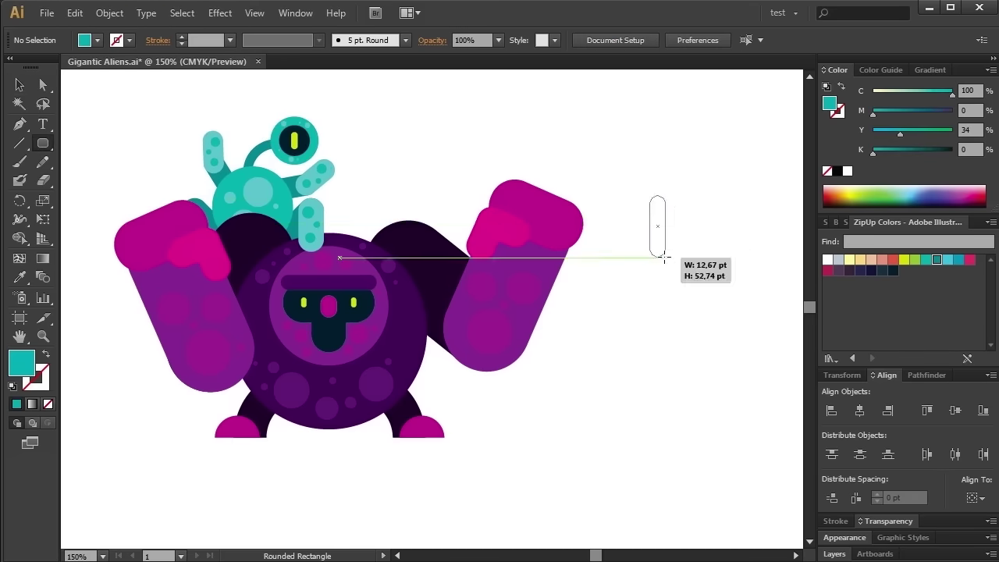
pyautogui.moveTo(665, 256); pyautogui.dragTo(676, 238)
pyautogui.moveTo(900, 133); pyautogui.dragTo(953, 131)
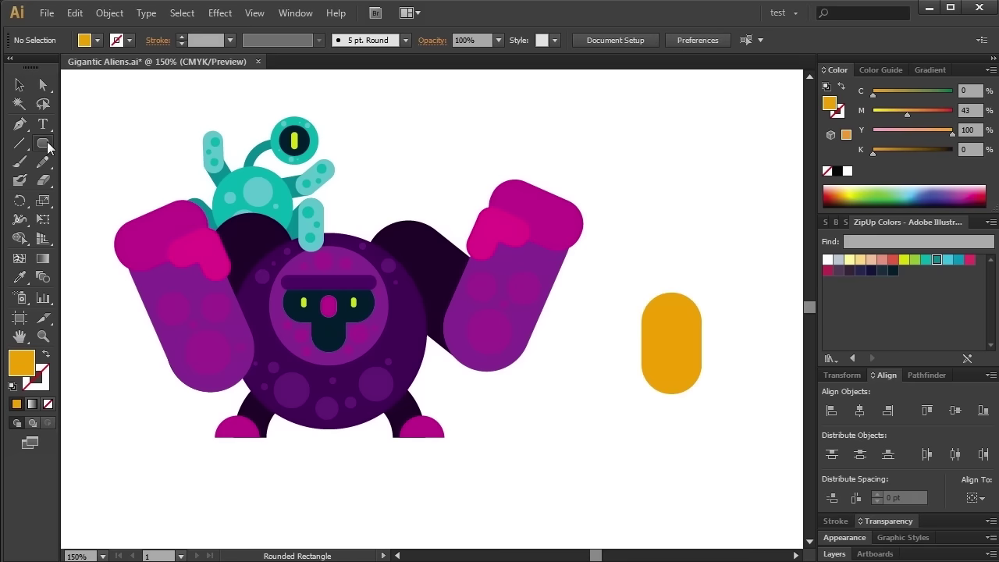
# Copy two dark eyes onto the orange pill and scale them to fit.
pyautogui.press('v')
pyautogui.moveTo(676, 184)
pyautogui.mouseDown()
pyautogui.moveTo(695, 217)
pyautogui.moveTo(681, 205)
pyautogui.mouseUp()
pyautogui.moveTo(624, 145); pyautogui.dragTo(698, 221)
pyautogui.moveTo(619, 186)
pyautogui.mouseDown()
pyautogui.moveTo(686, 192)
pyautogui.moveTo(713, 334)
pyautogui.mouseUp()
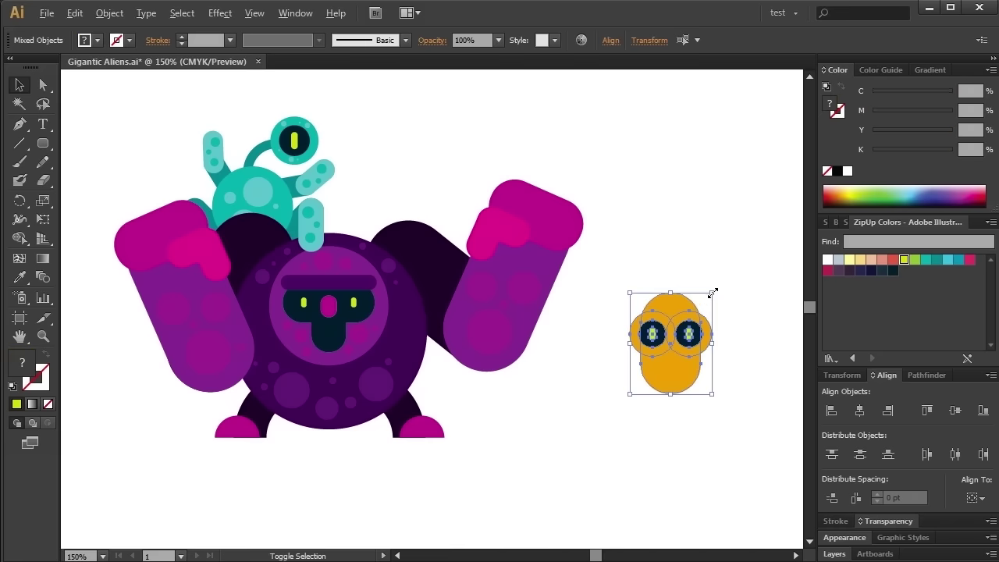
# Add yellow spots to the orange head, then shrink and raise the whole head.
pyautogui.press('l')
pyautogui.moveTo(584, 420); pyautogui.dragTo(633, 470)
pyautogui.moveTo(873, 113); pyautogui.dragTo(883, 113)
pyautogui.press('v')
pyautogui.moveTo(607, 466)
pyautogui.mouseDown()
pyautogui.moveTo(686, 390)
pyautogui.moveTo(647, 351)
pyautogui.moveTo(649, 377)
pyautogui.mouseUp()
pyautogui.moveTo(682, 276); pyautogui.dragTo(685, 269)
pyautogui.click(646, 376)
pyautogui.hotkey('ctrl', 'shift', 'a')
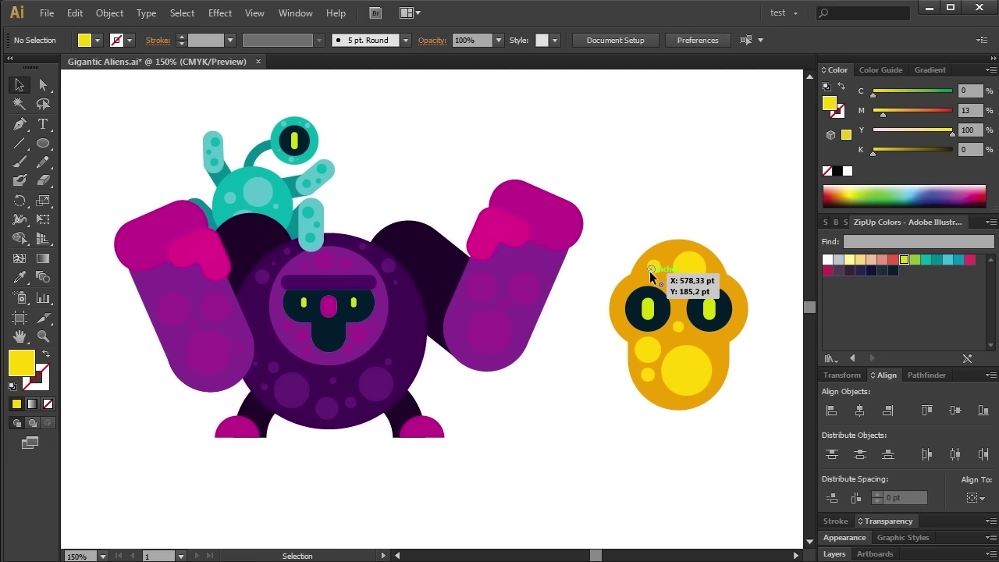
pyautogui.moveTo(631, 220); pyautogui.dragTo(742, 374)
pyautogui.moveTo(747, 237); pyautogui.dragTo(723, 189)
pyautogui.hotkey('ctrl', 'shift', 'a')
# Draw a round body circle below the head, filled with the head's orange.
pyautogui.moveTo(715, 447); pyautogui.dragTo(715, 447)
pyautogui.press('i')
pyautogui.click(706, 269)
pyautogui.press('v')
pyautogui.moveTo(656, 395); pyautogui.dragTo(651, 366)
pyautogui.hotkey('ctrl', 'shift', 'a')
# Add a resized yellow spot on the orange body.
pyautogui.moveTo(562, 373)
pyautogui.mouseDown()
pyautogui.moveTo(579, 391)
pyautogui.moveTo(669, 390)
pyautogui.moveTo(666, 373)
pyautogui.moveTo(644, 394)
pyautogui.mouseUp()
pyautogui.press('i')
pyautogui.click(676, 289)
pyautogui.press('v')
pyautogui.click(695, 367)
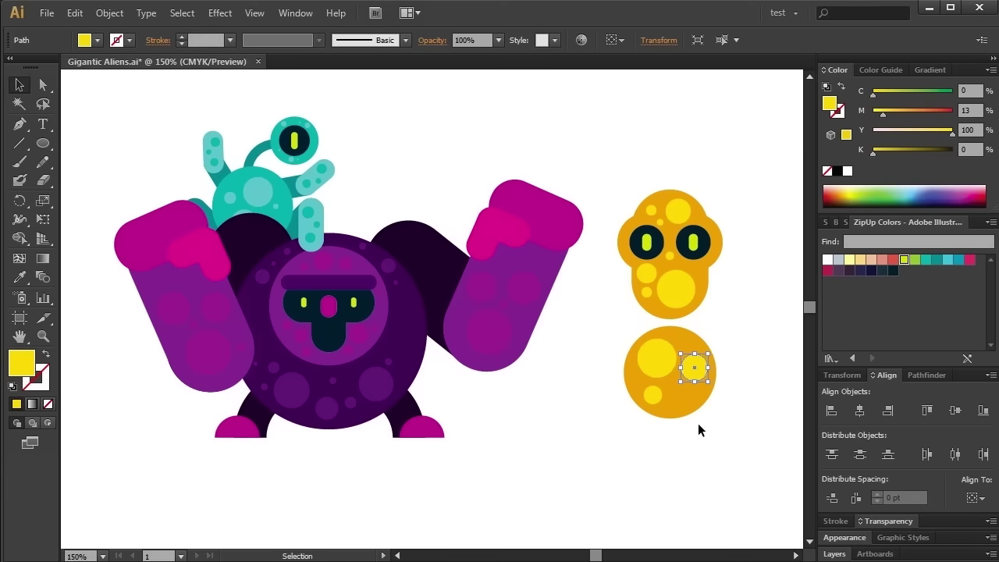
pyautogui.moveTo(702, 372); pyautogui.dragTo(687, 349)
pyautogui.moveTo(654, 401)
pyautogui.mouseDown()
pyautogui.moveTo(689, 403)
pyautogui.moveTo(671, 385)
pyautogui.mouseUp()
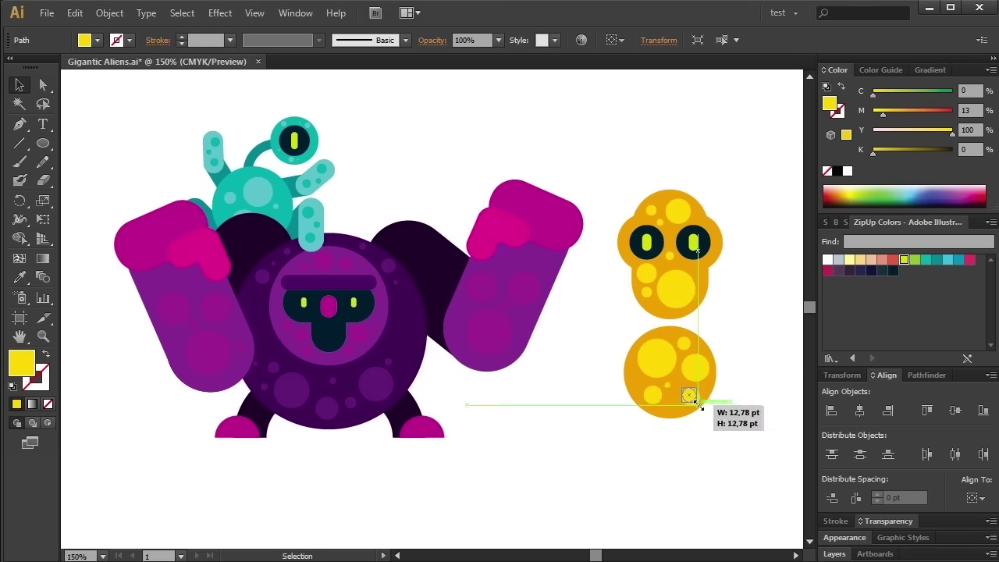
# Draw an orange rectangle neck and place it between head and body.
pyautogui.press('m')
pyautogui.moveTo(586, 324); pyautogui.dragTo(609, 381)
pyautogui.moveTo(882, 115); pyautogui.dragTo(931, 115)
pyautogui.press('v')
pyautogui.moveTo(597, 353); pyautogui.dragTo(670, 318)
# Copy the monster's leg under the orange alien, with a yellow foot and orange leg.
pyautogui.hotkey('ctrl', 'shift', '[')
pyautogui.click(594, 490)
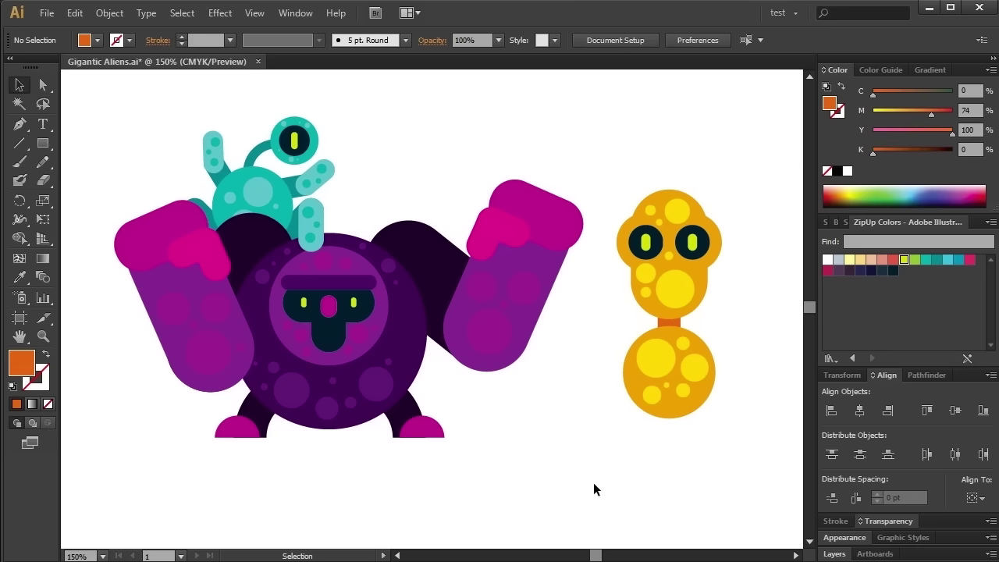
pyautogui.moveTo(424, 431); pyautogui.dragTo(622, 450)
pyautogui.moveTo(647, 470); pyautogui.dragTo(685, 441)
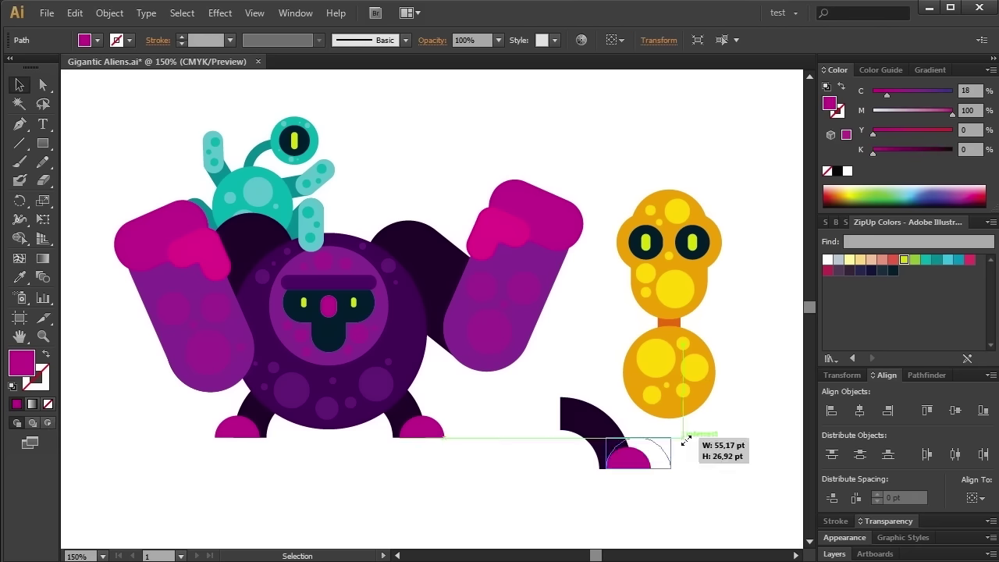
pyautogui.click(691, 364)
pyautogui.keyDown('ctrl'); pyautogui.click(581, 414); pyautogui.keyUp('ctrl')
pyautogui.click(668, 322)
pyautogui.press('v')
pyautogui.moveTo(676, 474)
pyautogui.mouseDown()
pyautogui.moveTo(708, 417)
pyautogui.moveTo(648, 422)
pyautogui.mouseUp()
# Reflect the leg for the other side and send both legs behind the body.
pyautogui.rightClick(729, 411)
pyautogui.click(598, 468)
pyautogui.press('Return')
pyautogui.rightClick(733, 400)
pyautogui.click(870, 435)
pyautogui.moveTo(743, 202); pyautogui.dragTo(767, 234)
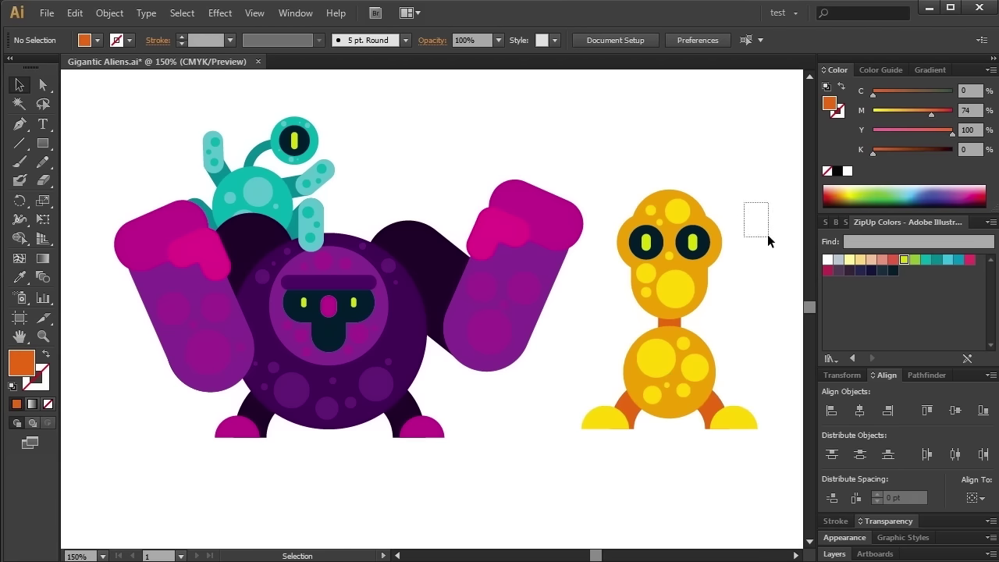
# Draw a yellow-orange capsule with a yellow spot.
pyautogui.moveTo(537, 494); pyautogui.dragTo(537, 495)
pyautogui.press('v')
pyautogui.moveTo(539, 430); pyautogui.dragTo(560, 386)
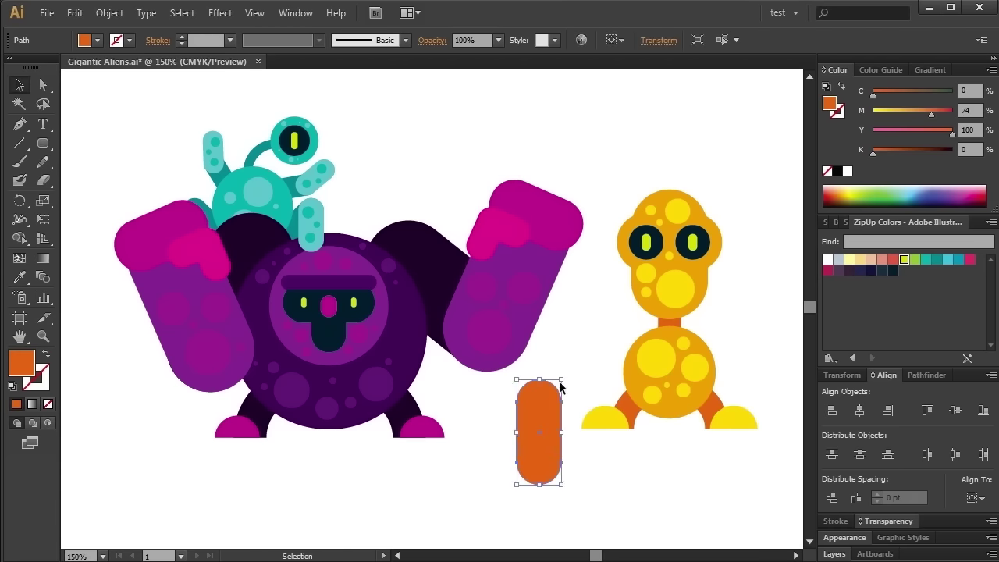
pyautogui.click(636, 344)
pyautogui.press('l')
pyautogui.moveTo(533, 447); pyautogui.dragTo(555, 469)
pyautogui.press('i')
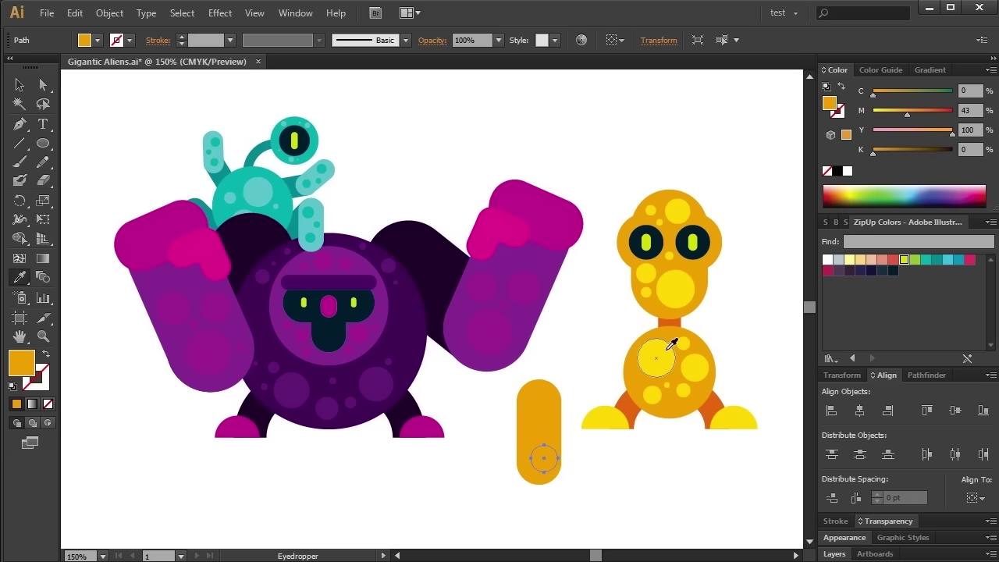
pyautogui.moveTo(522, 437); pyautogui.dragTo(531, 437)
pyautogui.moveTo(557, 394); pyautogui.dragTo(556, 393)
pyautogui.click(550, 422)
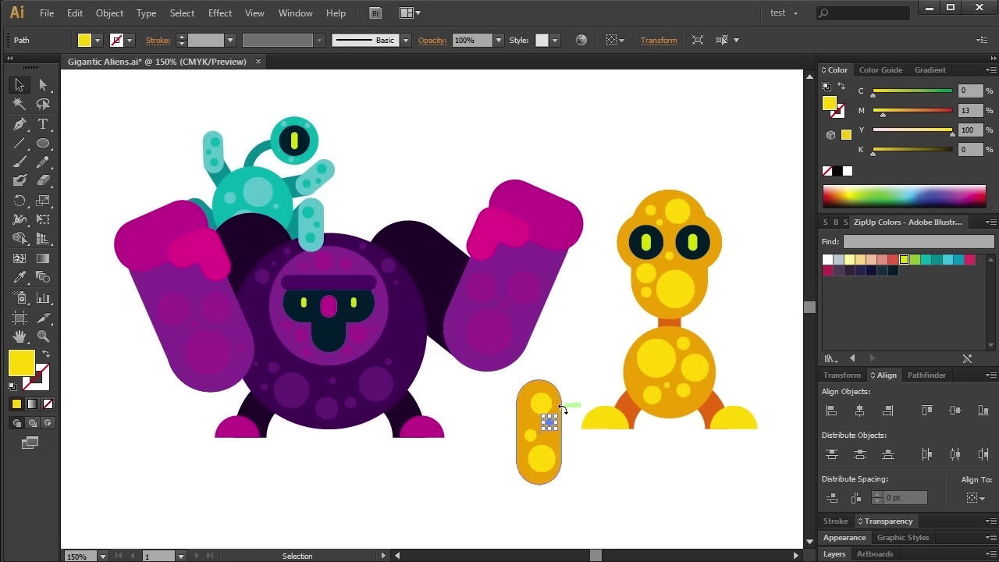
# Duplicate the capsule, rotate the copy horizontal and fill it dark orange.
pyautogui.click(533, 469)
pyautogui.moveTo(533, 469); pyautogui.dragTo(458, 445)
pyautogui.moveTo(484, 499); pyautogui.dragTo(515, 468)
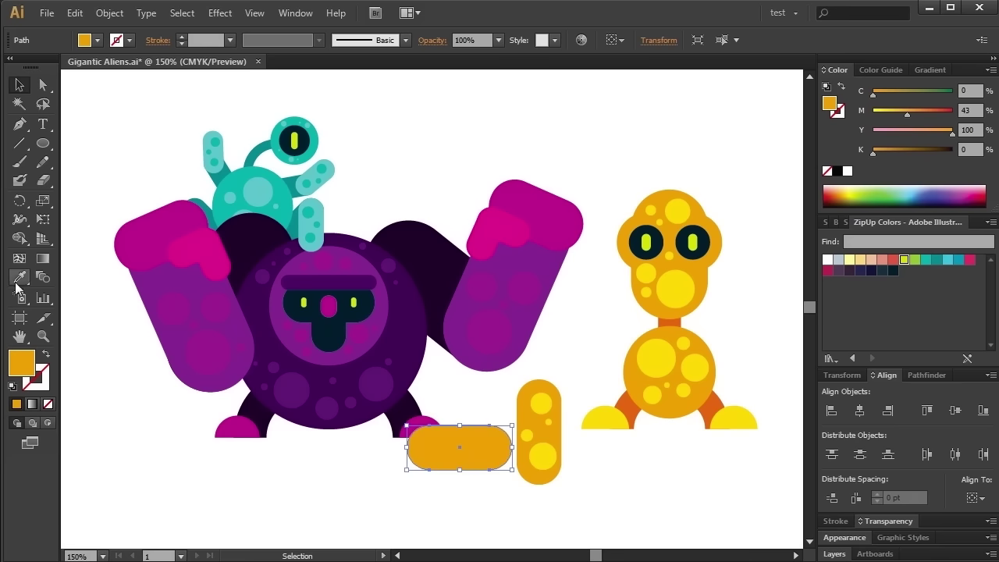
pyautogui.click(20, 277)
# Tilt the yellow capsule, group both capsules as an arm, and place it beside the alien.
pyautogui.click(625, 401)
pyautogui.press('v')
pyautogui.click(539, 437)
pyautogui.moveTo(569, 373)
pyautogui.mouseDown()
pyautogui.moveTo(544, 479)
pyautogui.moveTo(437, 413)
pyautogui.mouseUp()
pyautogui.click(544, 479)
pyautogui.hotkey('ctrl', 'g')
pyautogui.moveTo(508, 429)
pyautogui.mouseDown()
pyautogui.moveTo(770, 333)
pyautogui.moveTo(749, 367)
pyautogui.moveTo(560, 485)
pyautogui.mouseUp()
# Reflect the arm horizontally and turn its yellow capsule upright.
pyautogui.rightClick(561, 486)
pyautogui.click(756, 500)
pyautogui.press('Return')
pyautogui.moveTo(629, 477); pyautogui.dragTo(550, 451)
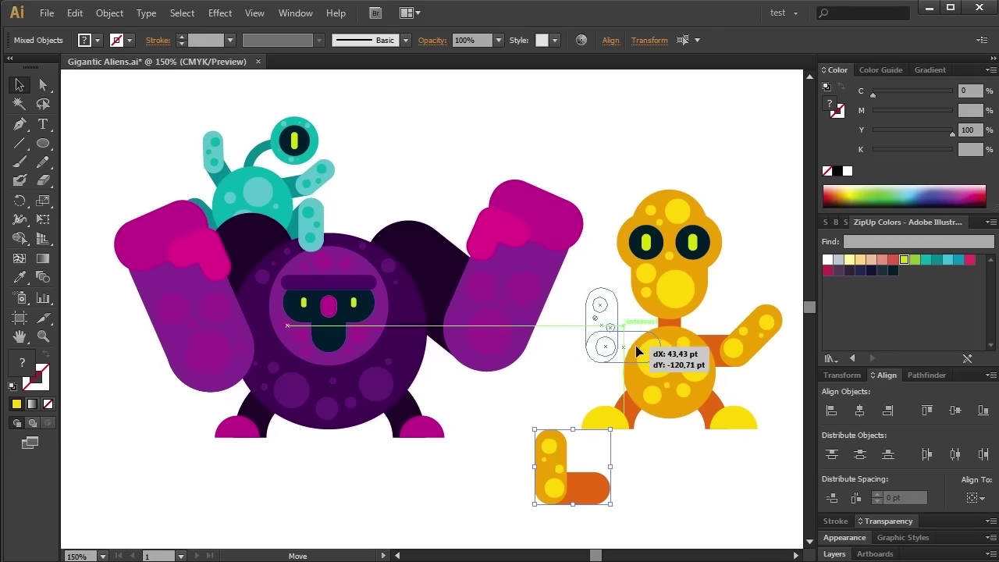
# Place the mirrored arm copy on the orange alien's left side.
pyautogui.moveTo(637, 352); pyautogui.dragTo(607, 339)
pyautogui.click(739, 359)
pyautogui.click(587, 355)
pyautogui.click(738, 425)
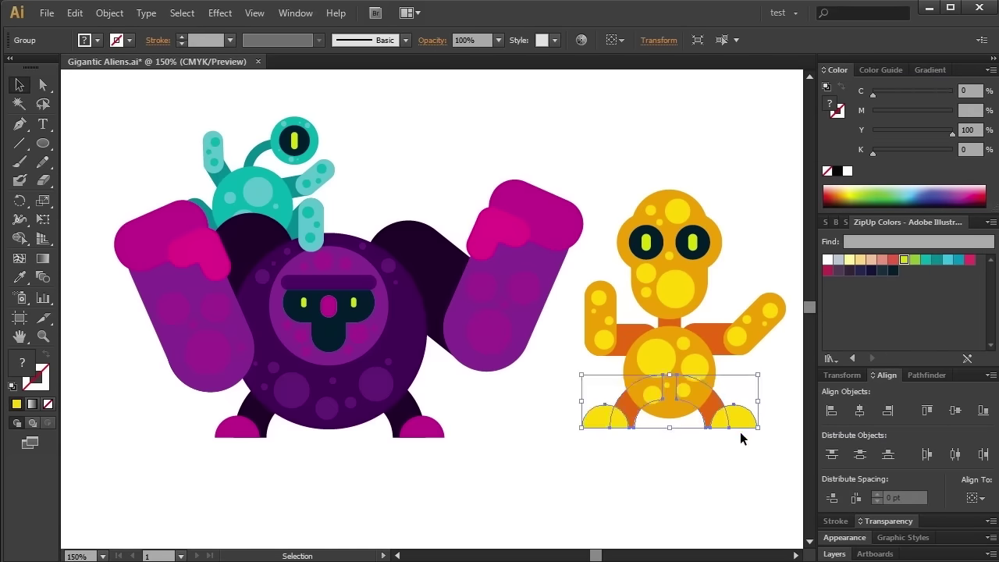
pyautogui.click(706, 344)
pyautogui.click(747, 469)
# Shrink the orange alien and move it onto the purple monster's lower right.
pyautogui.click(691, 282)
pyautogui.moveTo(784, 188); pyautogui.dragTo(704, 285)
pyautogui.moveTo(647, 403); pyautogui.dragTo(434, 404)
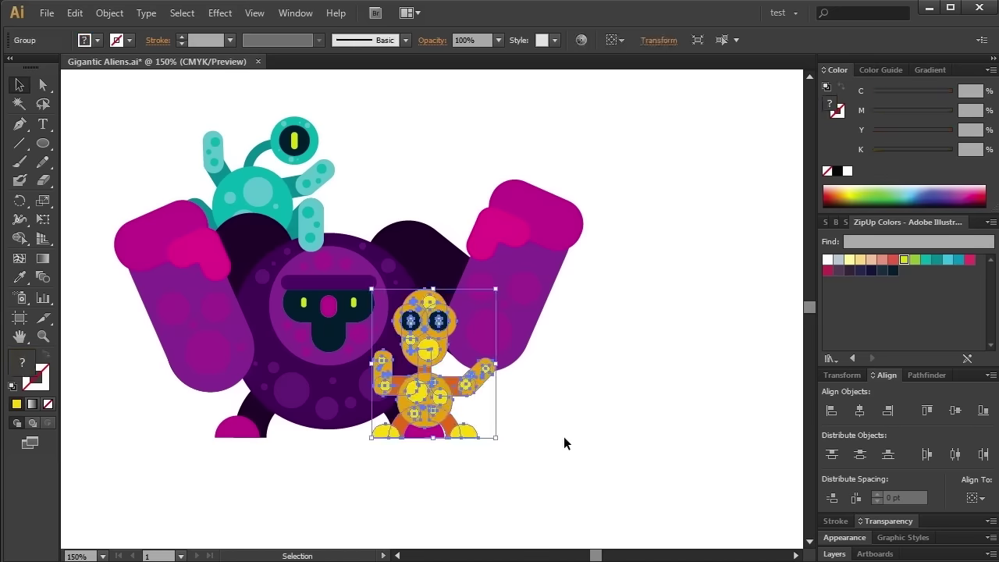
pyautogui.moveTo(492, 288)
pyautogui.mouseDown()
pyautogui.moveTo(506, 279)
pyautogui.moveTo(492, 303)
pyautogui.mouseUp()
pyautogui.hotkey('shift', 'Left')
# Fine-tune the orange alien's size and position over the monster.
pyautogui.click(547, 433)
pyautogui.click(426, 367)
pyautogui.click(546, 434)
pyautogui.click(475, 413)
pyautogui.moveTo(475, 413); pyautogui.dragTo(480, 413)
pyautogui.click(528, 426)
pyautogui.click(426, 367)
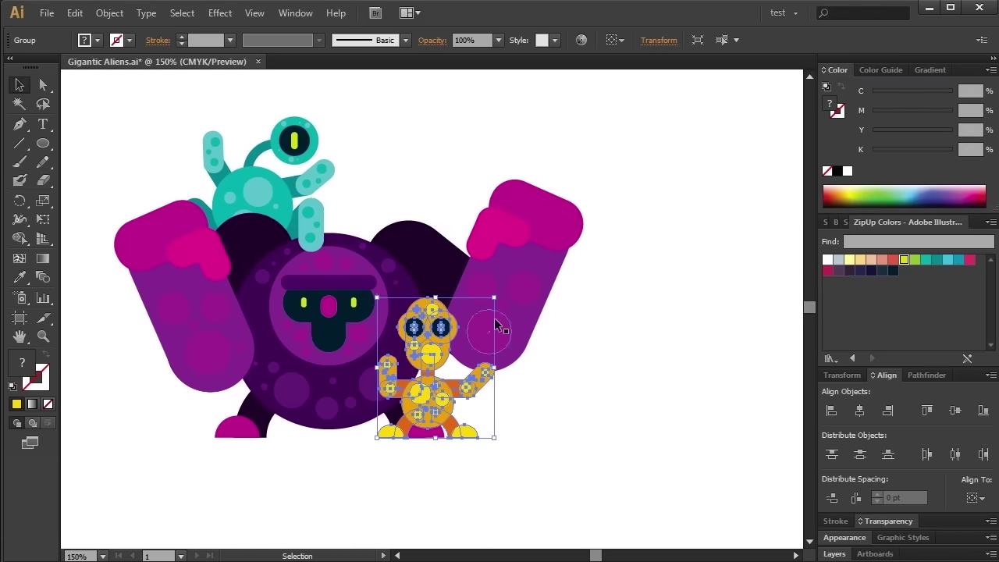
# Draw a cyan circle to the right of the monster.
pyautogui.click(83, 199)
pyautogui.press('l')
pyautogui.moveTo(651, 315); pyautogui.dragTo(743, 406)
# Place the yellow pill pupil and light-blue highlight dot on the navy eye.
pyautogui.press('a')
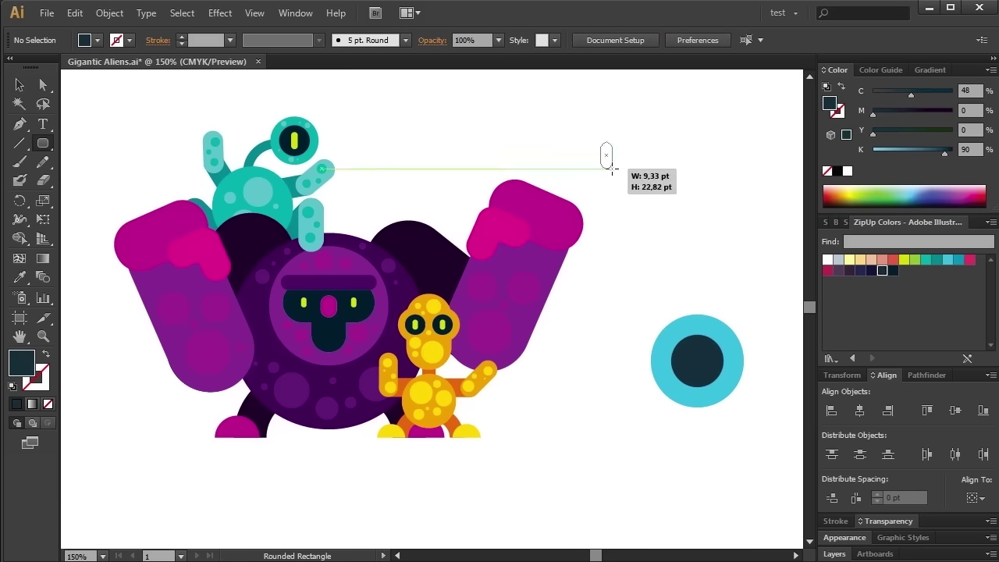
pyautogui.press('v')
pyautogui.moveTo(606, 156)
pyautogui.mouseDown()
pyautogui.moveTo(697, 356)
pyautogui.moveTo(731, 341)
pyautogui.mouseUp()
pyautogui.click(710, 343)
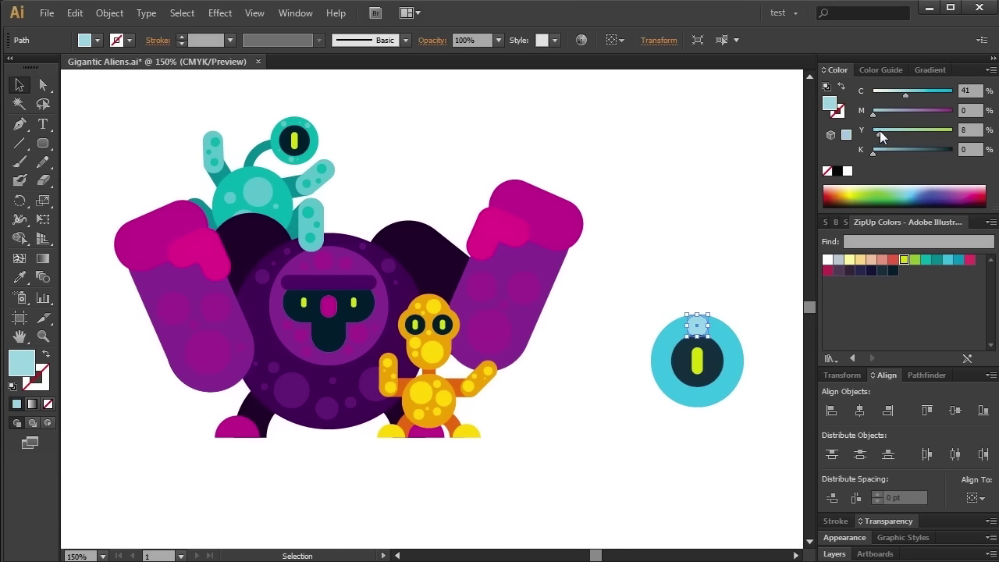
pyautogui.moveTo(680, 330); pyautogui.dragTo(718, 332)
pyautogui.click(734, 255)
# Copy the rider's antenna arc, colour it darker blue, and set it behind the cyan circle's top.
pyautogui.click(260, 152)
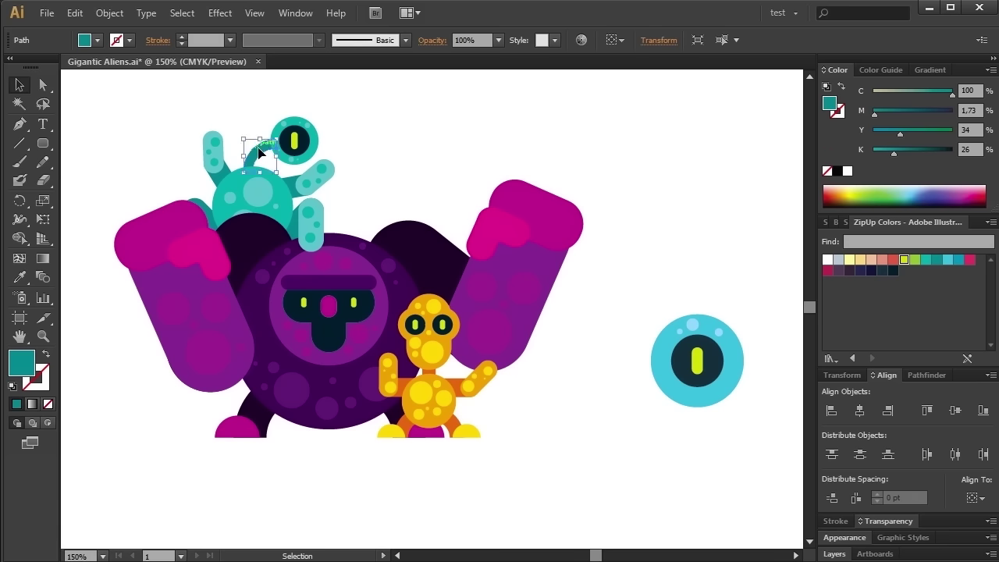
pyautogui.click(949, 260)
pyautogui.moveTo(729, 269); pyautogui.dragTo(723, 293)
pyautogui.rightClick(736, 288)
pyautogui.click(531, 553)
# Recolour the small ball light cyan and put it on the antenna's tip.
pyautogui.click(948, 259)
pyautogui.press('v')
pyautogui.moveTo(703, 215); pyautogui.dragTo(746, 297)
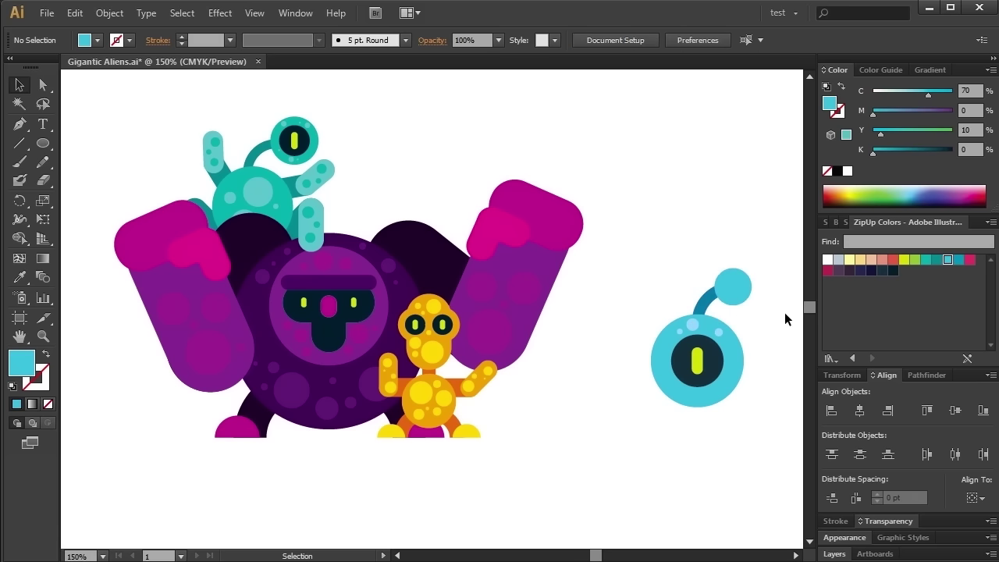
pyautogui.click(771, 341)
# Add light-blue rounded-rectangle arms on both sides, sent behind the alien's body.
pyautogui.moveTo(42, 143); pyautogui.dragTo(109, 161)
pyautogui.moveTo(660, 230)
pyautogui.mouseDown()
pyautogui.moveTo(637, 205)
pyautogui.moveTo(687, 211)
pyautogui.mouseUp()
pyautogui.press('v')
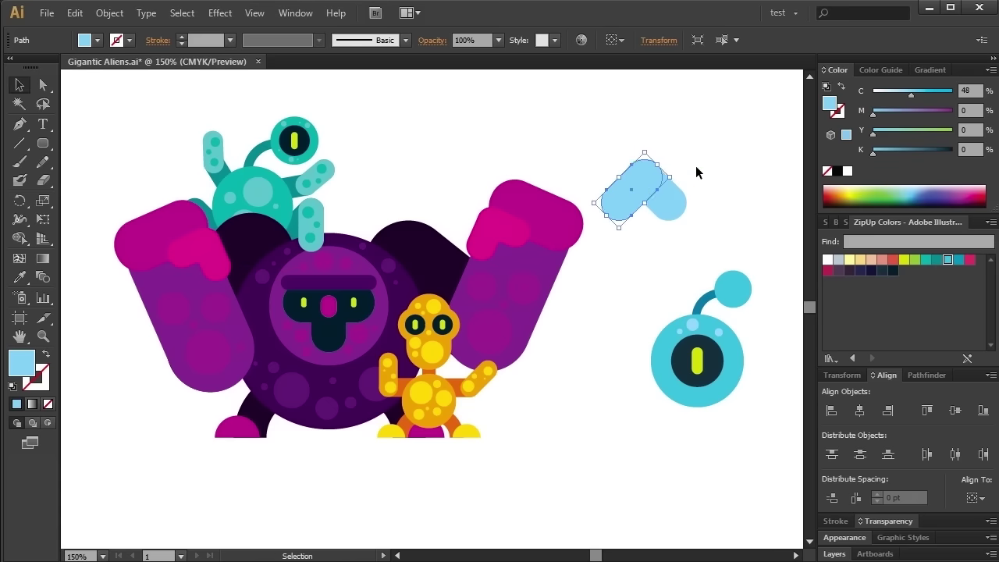
pyautogui.moveTo(667, 221)
pyautogui.mouseDown()
pyautogui.moveTo(656, 416)
pyautogui.moveTo(749, 408)
pyautogui.mouseUp()
pyautogui.rightClick(668, 390)
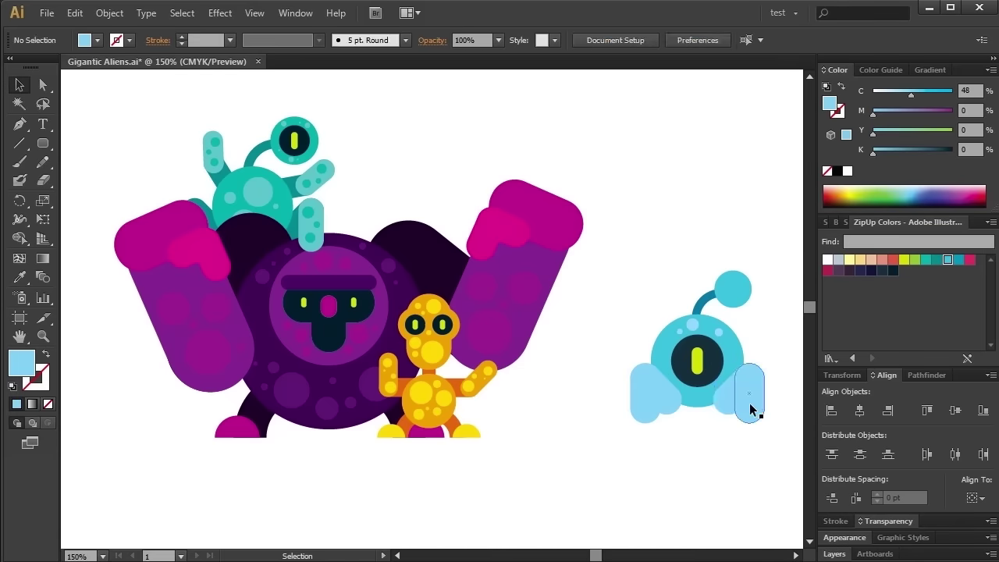
pyautogui.rightClick(583, 296)
pyautogui.click(621, 452)
# Give the left arm a dark teal pill placed behind it.
pyautogui.moveTo(671, 406); pyautogui.dragTo(664, 404)
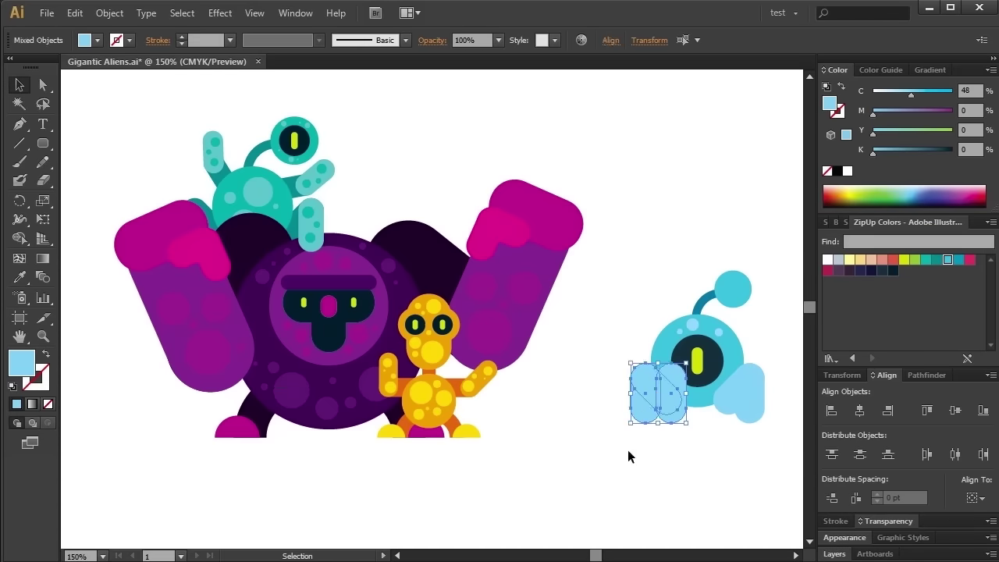
pyautogui.click(713, 294)
pyautogui.press('v')
pyautogui.rightClick(676, 391)
pyautogui.click(690, 448)
# Copy the pill to the right arm and shrink the blue alien onto the monster's lower left.
pyautogui.moveTo(728, 424); pyautogui.dragTo(621, 265)
pyautogui.click(430, 367)
pyautogui.keyDown('shift'); pyautogui.click(686, 390); pyautogui.keyUp('shift')
pyautogui.click(783, 424)
pyautogui.moveTo(672, 390)
pyautogui.mouseDown()
pyautogui.moveTo(242, 355)
pyautogui.moveTo(211, 373)
pyautogui.mouseUp()
pyautogui.click(265, 478)
# Duplicate the blue alien to the top-left and enlarge the copy.
pyautogui.hotkey('ctrl', 'a')
pyautogui.moveTo(327, 309); pyautogui.dragTo(425, 332)
pyautogui.click(510, 216)
pyautogui.moveTo(277, 428); pyautogui.dragTo(152, 168)
pyautogui.moveTo(181, 131); pyautogui.dragTo(231, 94)
pyautogui.click(183, 273)
# Recolour the copy's head green and remove its antenna.
pyautogui.click(190, 158)
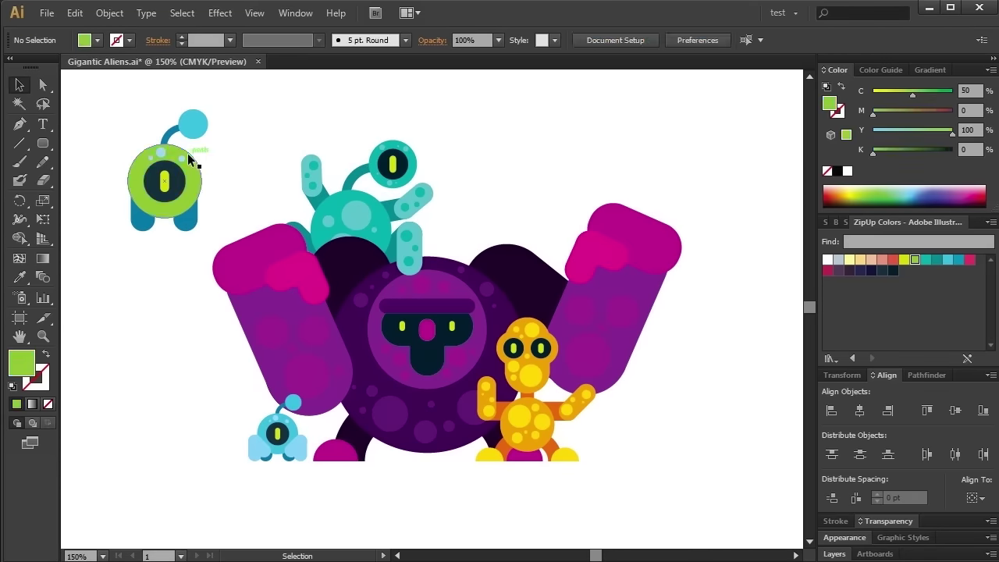
pyautogui.moveTo(190, 158); pyautogui.dragTo(165, 155)
pyautogui.click(914, 259)
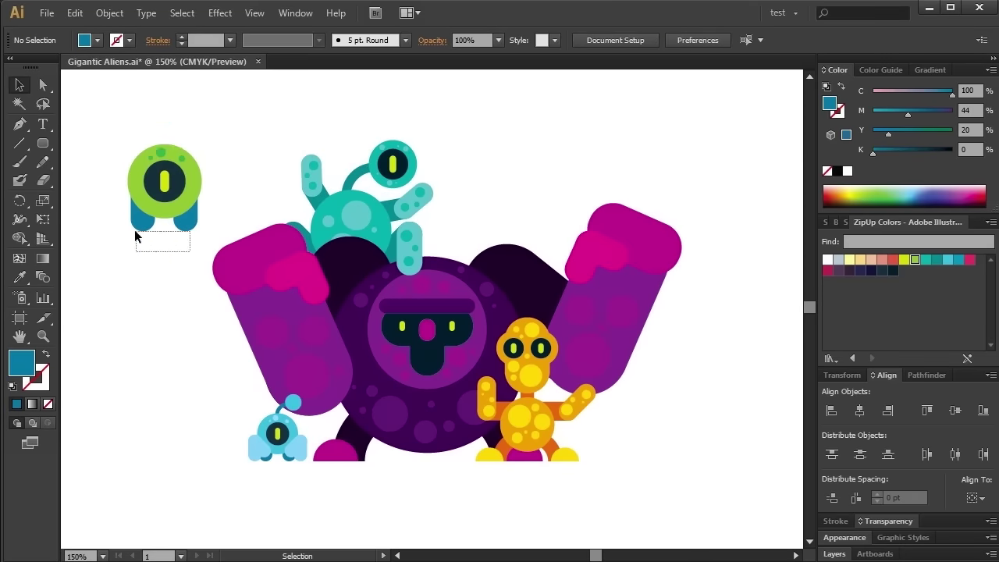
pyautogui.click(134, 227)
# Add light-blue circle wings behind the green alien's head and recolour its leg green.
pyautogui.press('l')
pyautogui.moveTo(148, 95); pyautogui.dragTo(226, 174)
pyautogui.click(905, 101)
pyautogui.press('v')
pyautogui.moveTo(193, 135)
pyautogui.mouseDown()
pyautogui.moveTo(207, 153)
pyautogui.moveTo(140, 151)
pyautogui.mouseUp()
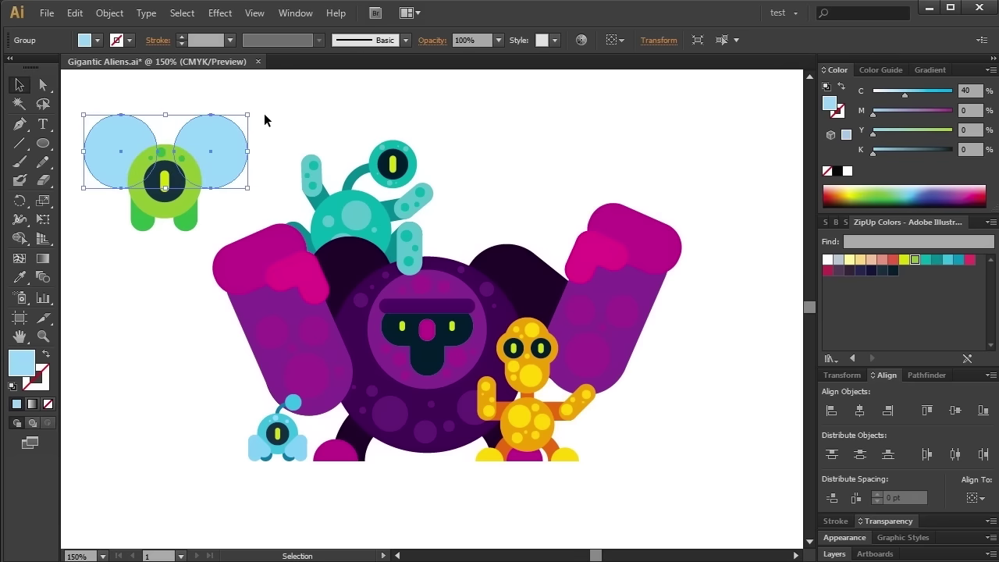
pyautogui.hotkey('ctrl', 'shift', '[')
pyautogui.click(187, 219)
# Shrink the winged green alien, place it beside the orange alien, and copy it above the monster.
pyautogui.moveTo(130, 94); pyautogui.dragTo(205, 211)
pyautogui.moveTo(247, 114)
pyautogui.mouseDown()
pyautogui.moveTo(122, 196)
pyautogui.moveTo(619, 442)
pyautogui.moveTo(498, 209)
pyautogui.moveTo(524, 228)
pyautogui.moveTo(209, 387)
pyautogui.mouseUp()
pyautogui.moveTo(187, 406); pyautogui.dragTo(178, 398)
# Draw a light grey ground bar under the characters, sent behind them.
pyautogui.click(124, 297)
pyautogui.moveTo(660, 496); pyautogui.dragTo(660, 496)
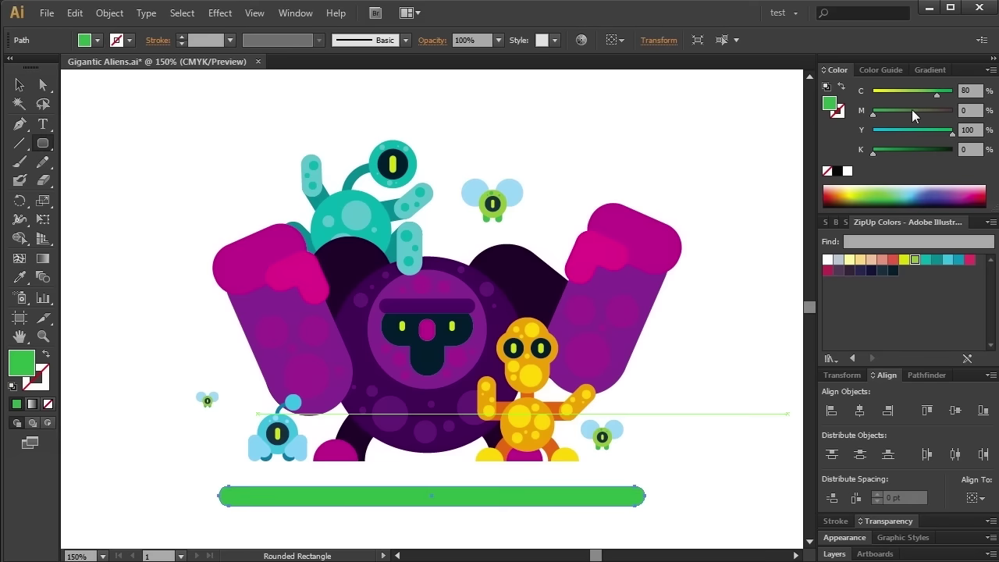
pyautogui.press('v')
pyautogui.moveTo(593, 491); pyautogui.dragTo(590, 467)
pyautogui.rightClick(590, 467)
pyautogui.click(804, 488)
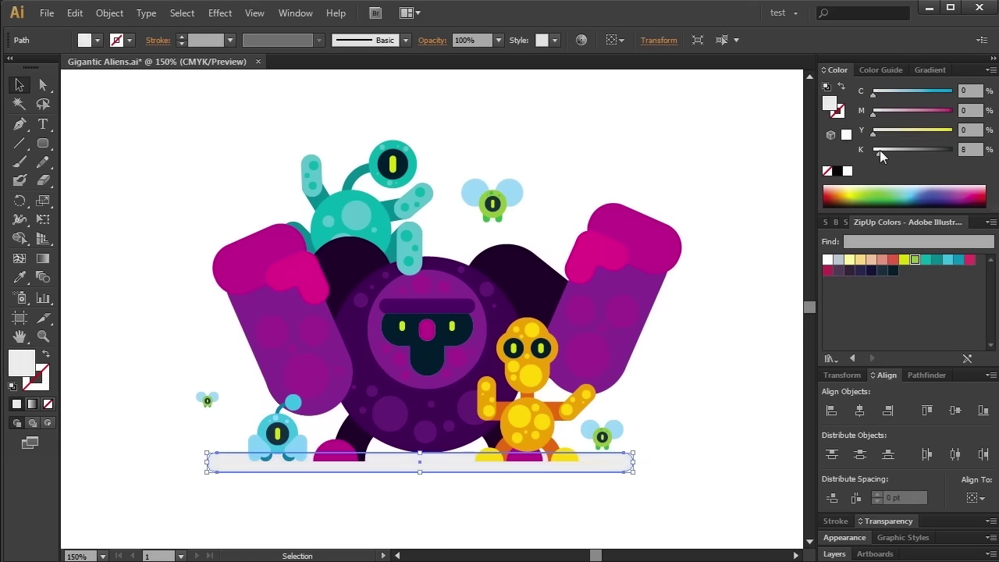
pyautogui.moveTo(892, 153); pyautogui.dragTo(884, 153)
# Draw a grey background circle and place it behind the purple monster's right arm.
pyautogui.hotkey('ctrl', 'shift', 'a')
pyautogui.click(43, 161)
pyautogui.click(42, 142)
pyautogui.moveTo(143, 142); pyautogui.dragTo(261, 261)
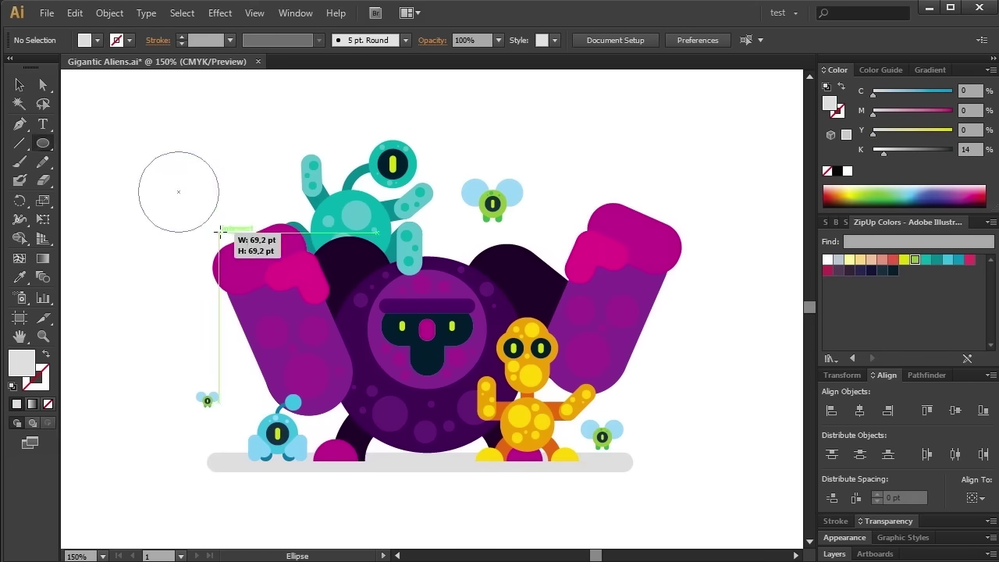
pyautogui.press('v')
pyautogui.moveTo(201, 202)
pyautogui.mouseDown()
pyautogui.moveTo(570, 248)
pyautogui.moveTo(505, 143)
pyautogui.mouseUp()
# Scatter smaller grey circle copies at the far left and near the rider.
pyautogui.moveTo(549, 223)
pyautogui.mouseDown()
pyautogui.moveTo(486, 149)
pyautogui.moveTo(450, 226)
pyautogui.moveTo(282, 193)
pyautogui.moveTo(247, 362)
pyautogui.moveTo(696, 416)
pyautogui.mouseUp()
pyautogui.moveTo(708, 355); pyautogui.dragTo(191, 378)
pyautogui.moveTo(255, 388); pyautogui.dragTo(247, 394)
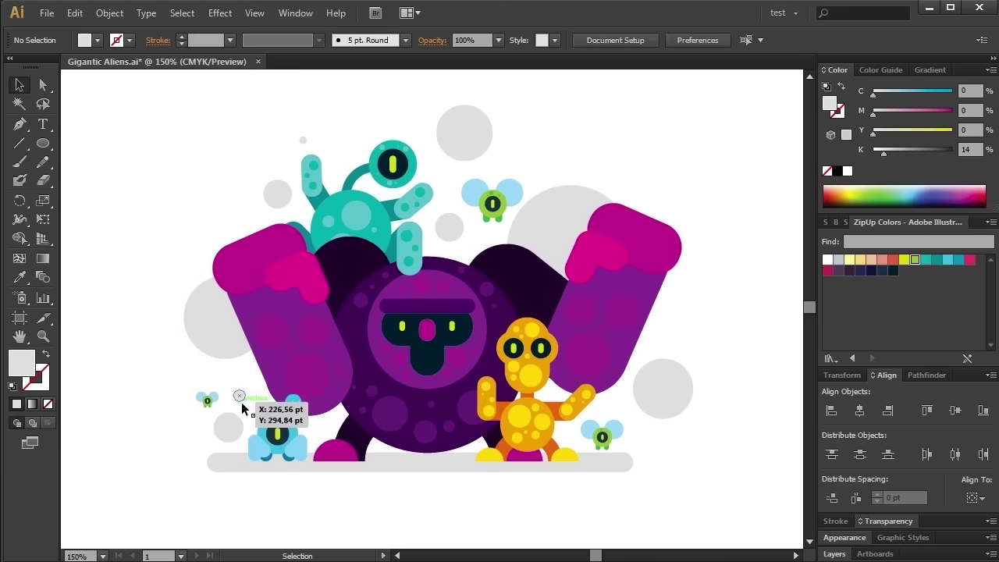
pyautogui.moveTo(664, 417)
pyautogui.mouseDown()
pyautogui.moveTo(183, 202)
pyautogui.moveTo(268, 141)
pyautogui.mouseUp()
pyautogui.click(258, 203)
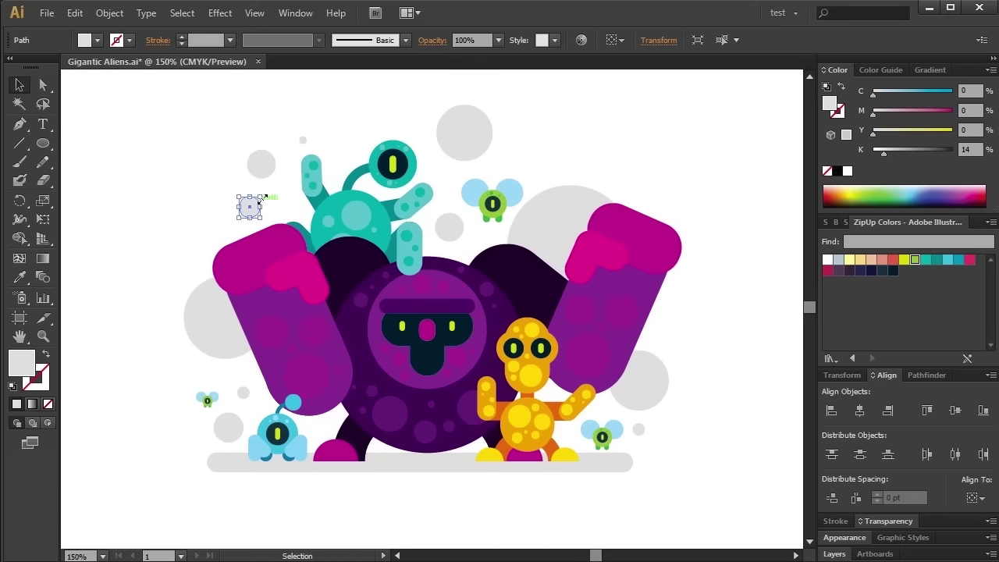
pyautogui.moveTo(261, 202); pyautogui.dragTo(278, 196)
# Enlarge one grey circle to about 170 pt, then scale the whole artwork up slightly.
pyautogui.click(88, 202)
pyautogui.press('v')
pyautogui.moveTo(491, 162)
pyautogui.mouseDown()
pyautogui.moveTo(432, 282)
pyautogui.moveTo(543, 126)
pyautogui.moveTo(296, 421)
pyautogui.moveTo(553, 363)
pyautogui.mouseUp()
pyautogui.hotkey('ctrl', 'a')
pyautogui.moveTo(681, 103); pyautogui.dragTo(704, 112)
pyautogui.click(751, 131)
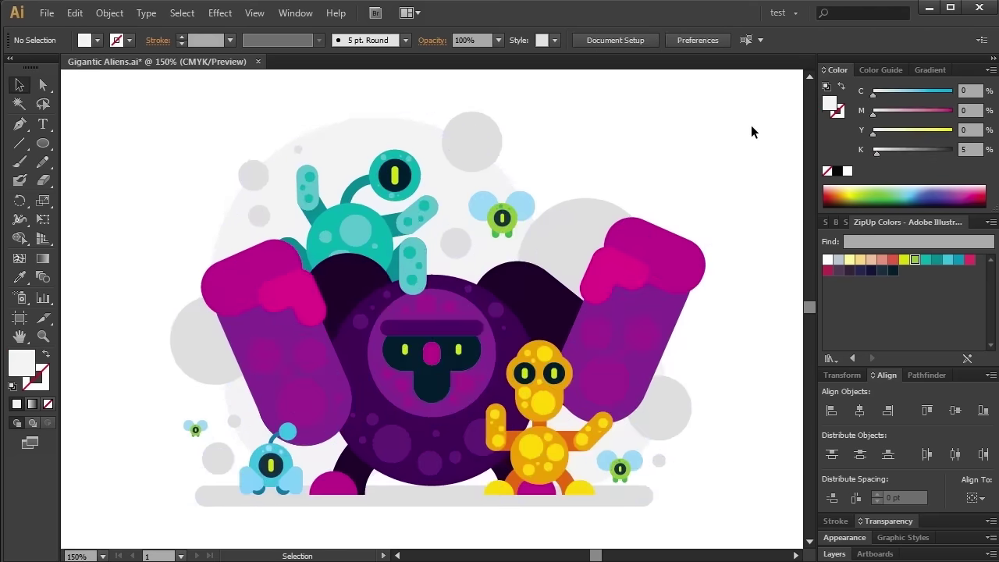